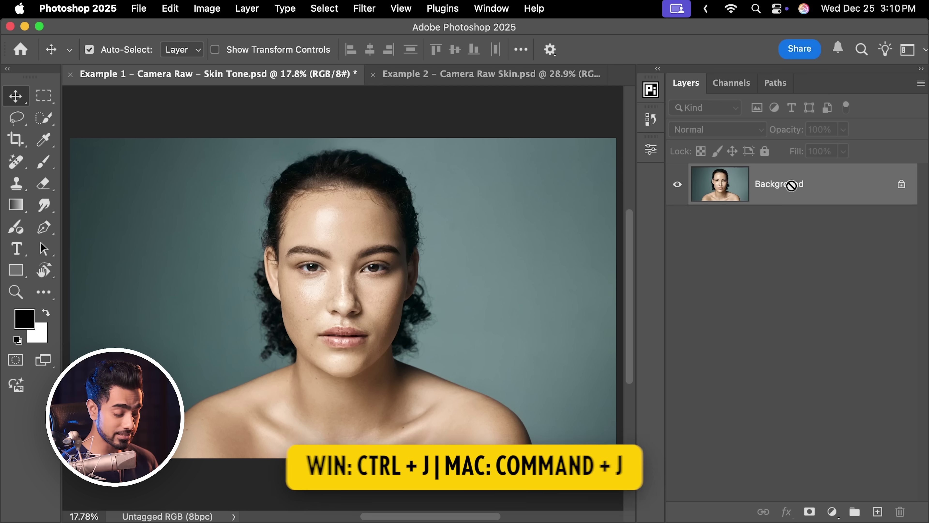
- Duplicate Background as Layer 1 and convert it to a smart object for smart filters
{"action": "key", "text": "super+j"}
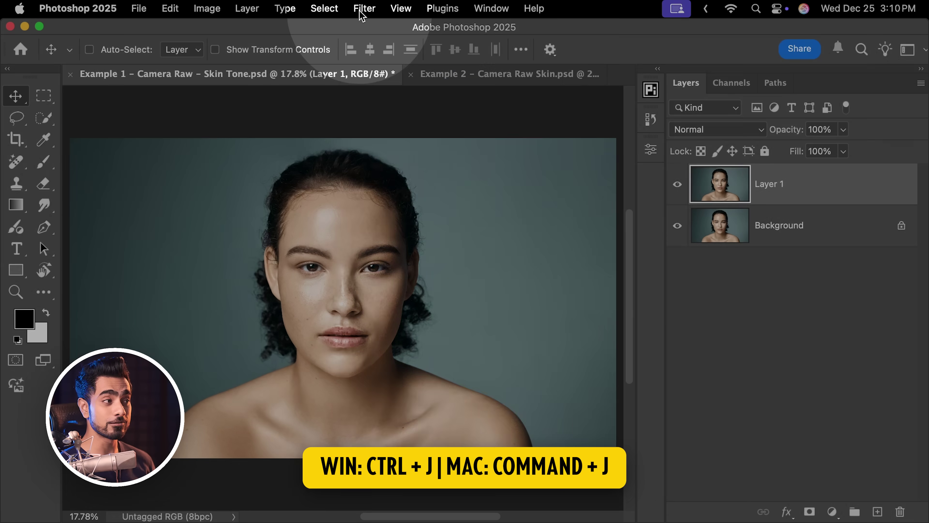
{"action": "left_click", "coordinate": [364, 8]}
{"action": "left_click", "coordinate": [381, 101]}
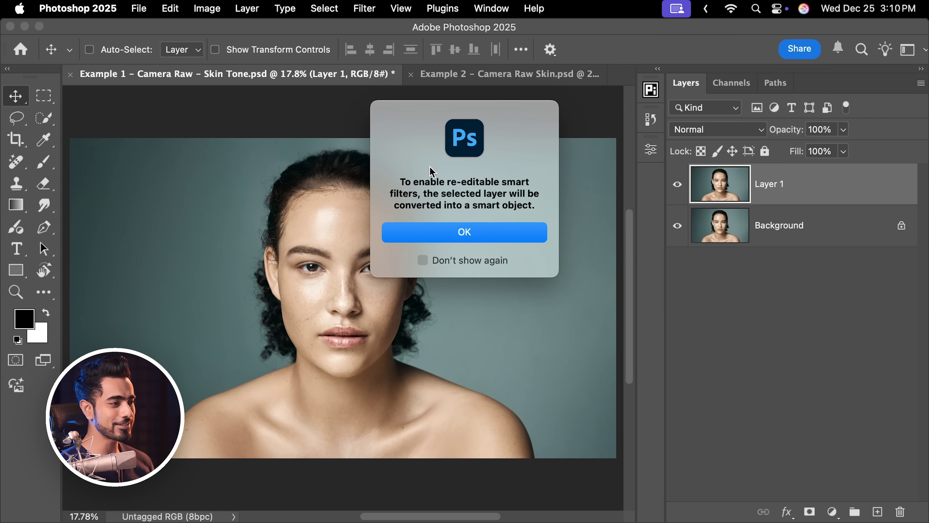
{"action": "left_click", "coordinate": [467, 238]}
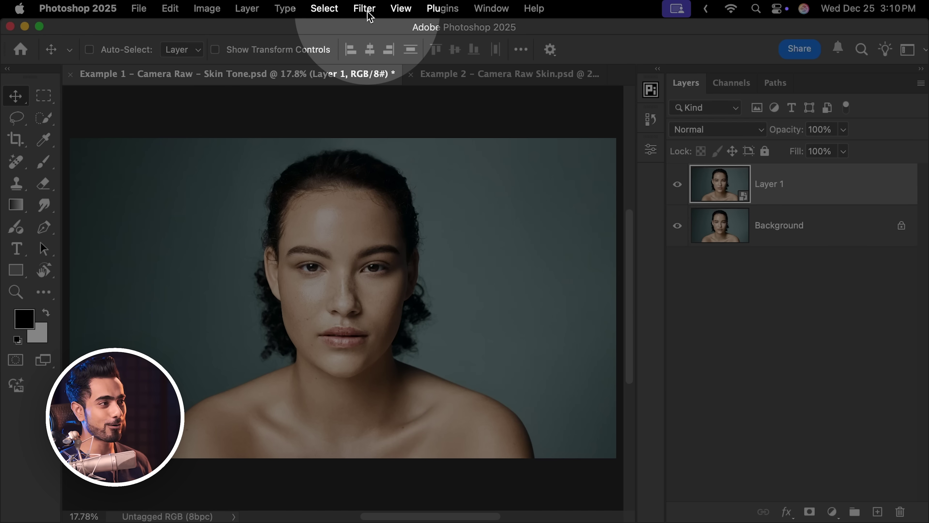
- Open Layer 1 in the Camera Raw Filter and expand the Color Mixer's HSL hue controls
{"action": "left_click", "coordinate": [364, 9]}
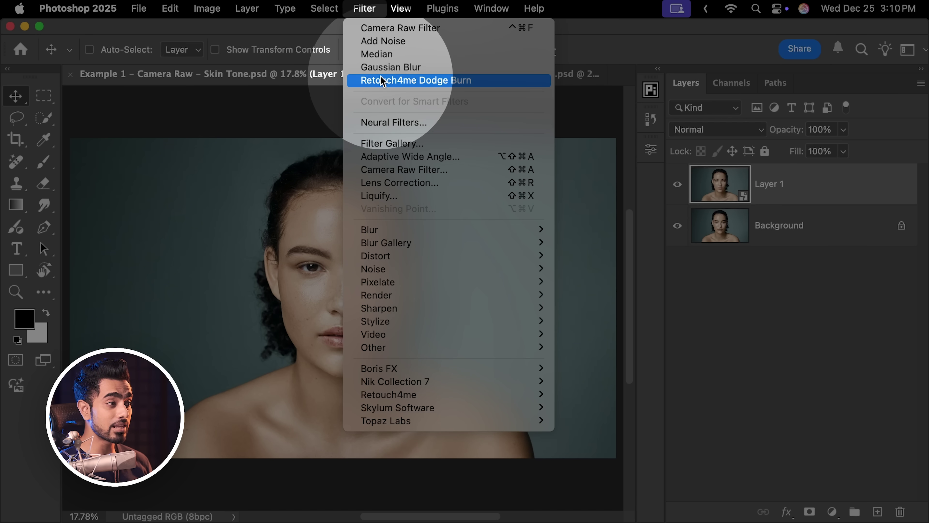
{"action": "left_click", "coordinate": [402, 169]}
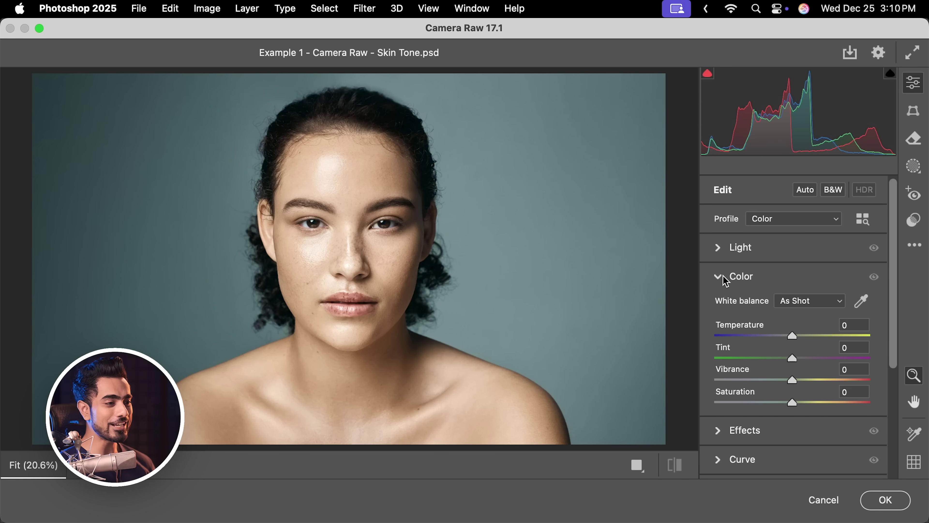
{"action": "left_click", "coordinate": [779, 277]}
{"action": "left_click_drag", "start_coordinate": [893, 313], "coordinate": [895, 377]}
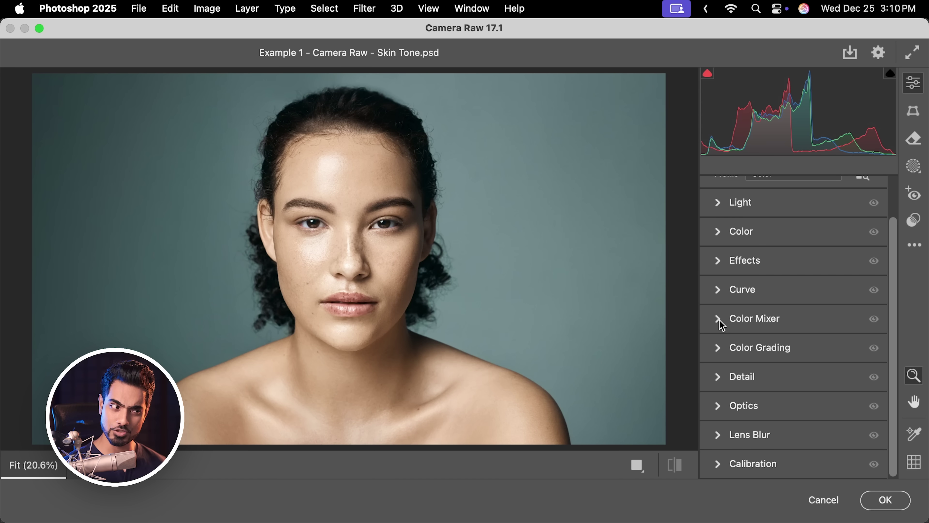
{"action": "left_click", "coordinate": [721, 320]}
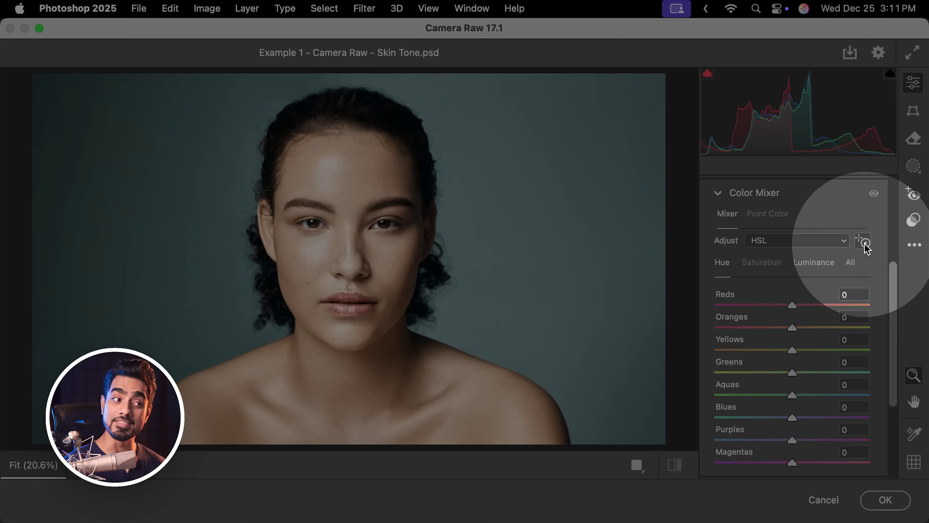
- Shift the forehead skin hue on-image to Oranges -27 and Yellows -14
{"action": "left_click", "coordinate": [864, 242]}
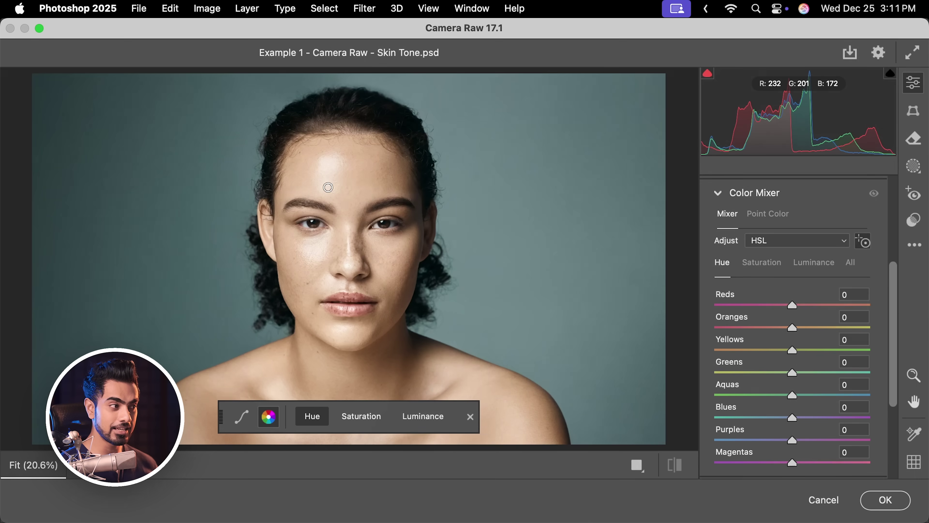
{"action": "left_click_drag", "start_coordinate": [359, 177], "coordinate": [350, 178]}
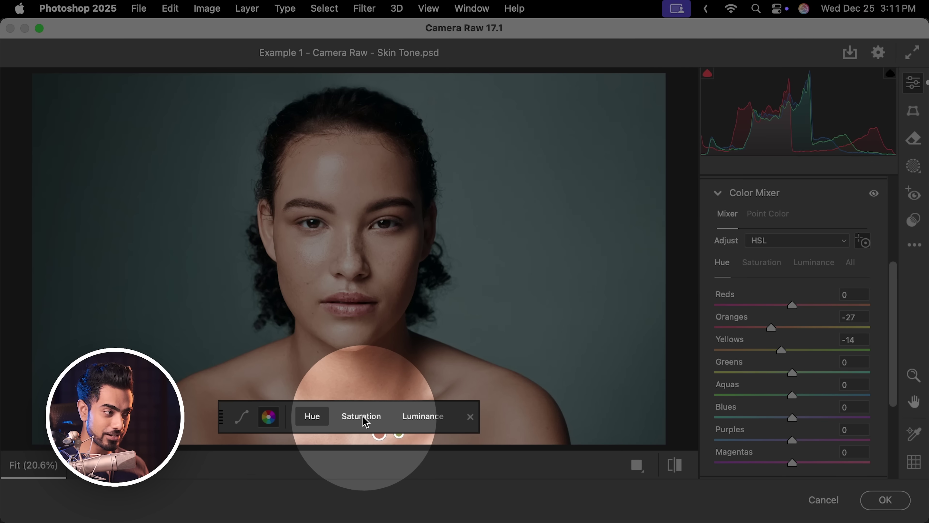
- Adjust the forehead skin saturation on-image, settling on Oranges +3 and Yellows +2
{"action": "left_click", "coordinate": [366, 422]}
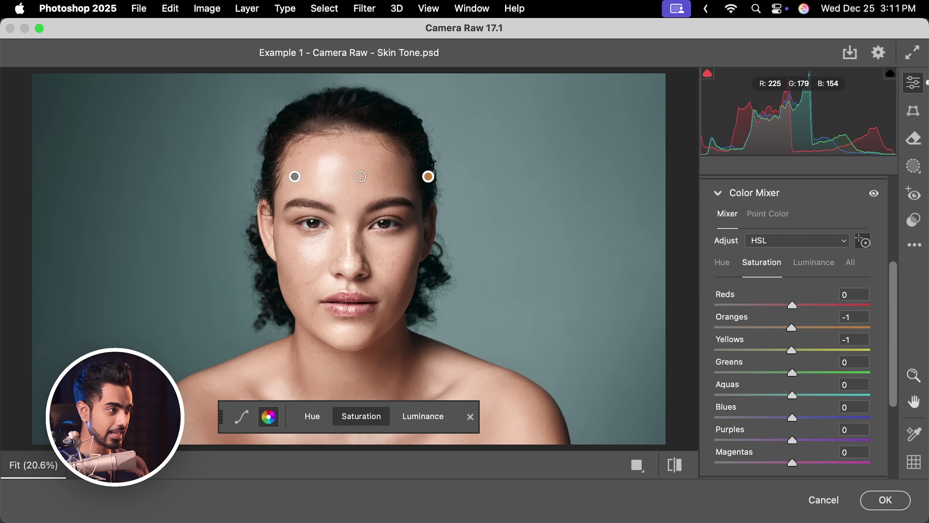
{"action": "left_click_drag", "start_coordinate": [360, 177], "coordinate": [368, 176]}
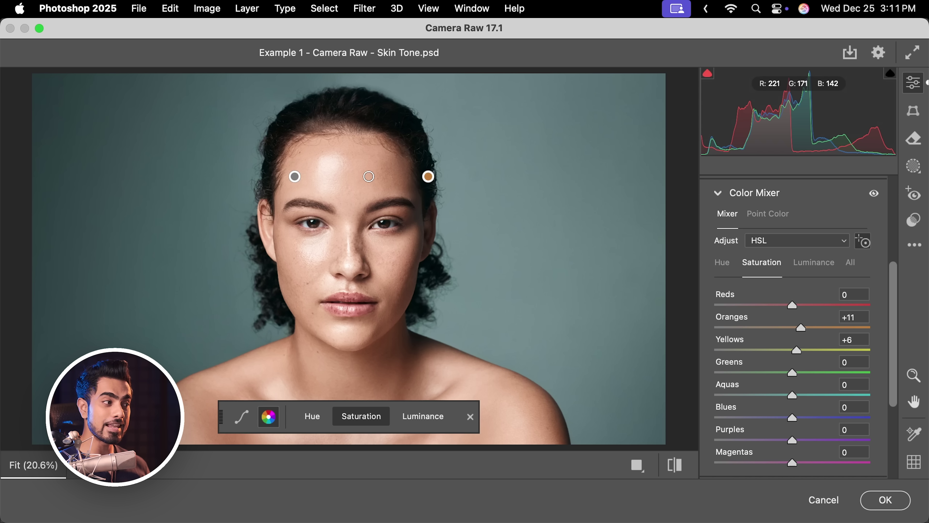
{"action": "mouse_move", "coordinate": [368, 177]}
{"action": "left_mouse_down"}
{"action": "mouse_move", "coordinate": [348, 177]}
{"action": "mouse_move", "coordinate": [360, 176]}
{"action": "left_mouse_up"}
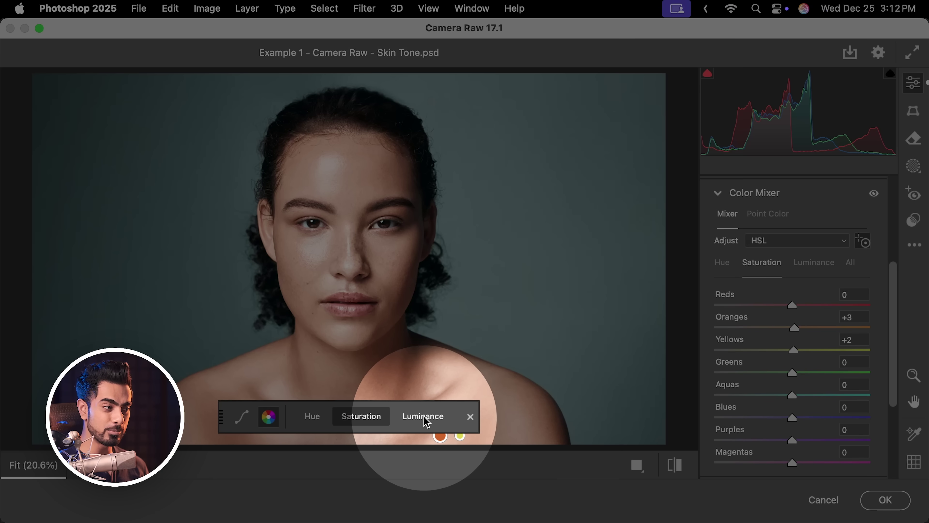
- Target HSL Luminance for on-image adjustment, leaving all skin luminance values at 0
{"action": "left_click", "coordinate": [424, 419]}
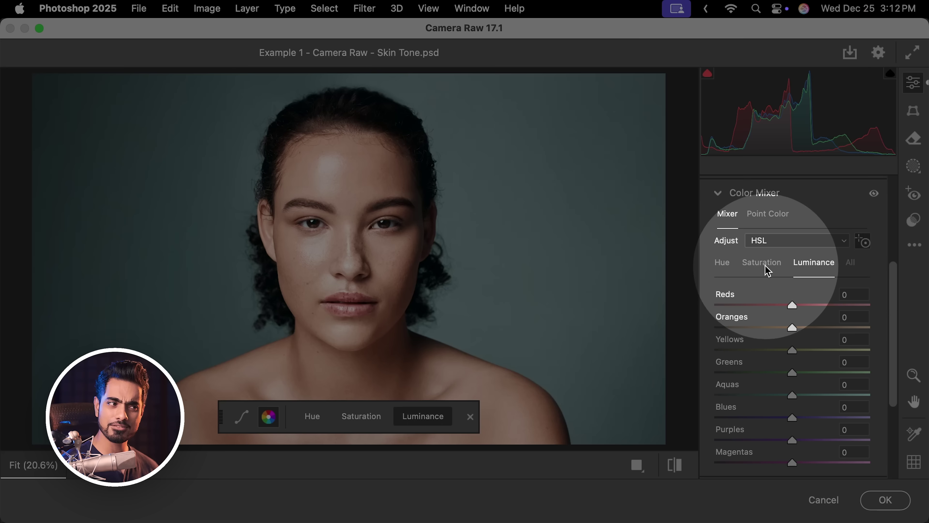
{"action": "left_click", "coordinate": [743, 271]}
{"action": "left_click", "coordinate": [798, 267]}
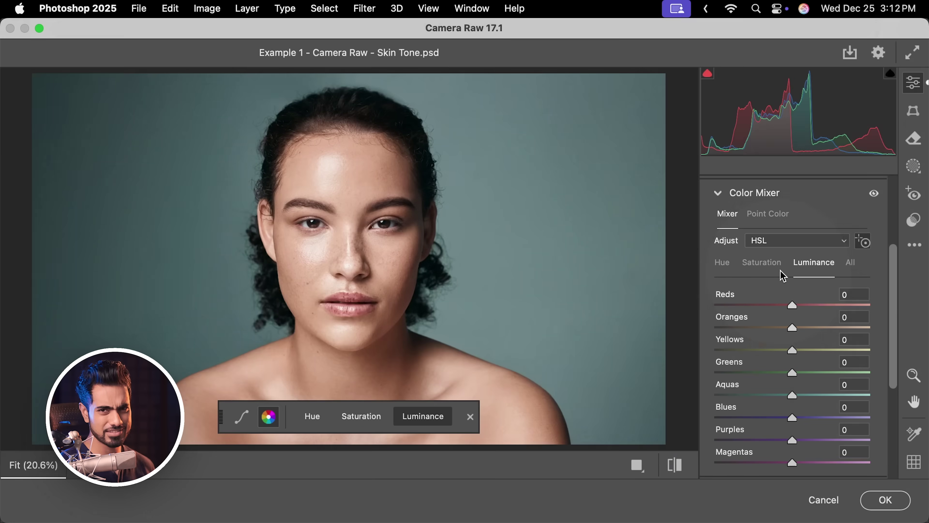
{"action": "mouse_move", "coordinate": [360, 179]}
{"action": "left_mouse_down"}
{"action": "mouse_move", "coordinate": [369, 178]}
{"action": "mouse_move", "coordinate": [349, 178]}
{"action": "mouse_move", "coordinate": [359, 178]}
{"action": "left_mouse_up"}
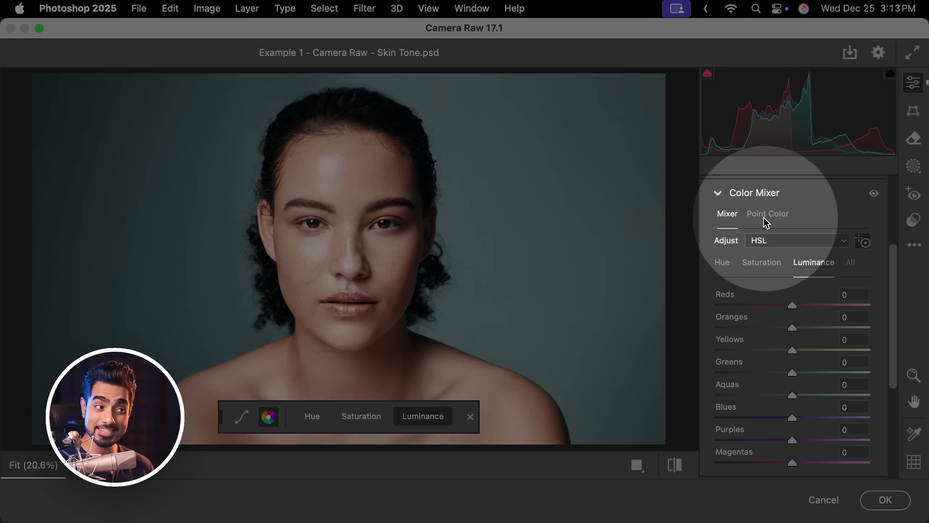
- In Point Color, sample the forehead and neck skin as peach and dark brown, selecting peach
{"action": "left_click", "coordinate": [770, 217]}
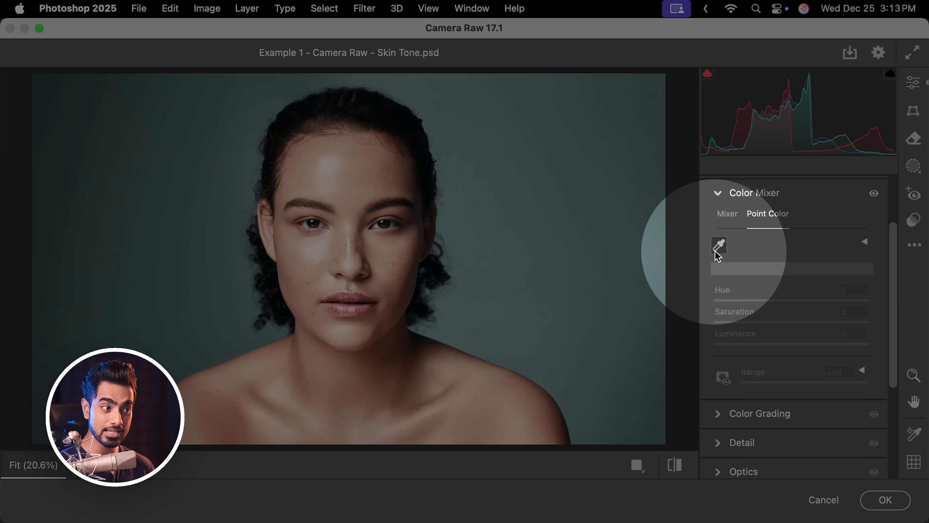
{"action": "left_click", "coordinate": [717, 251]}
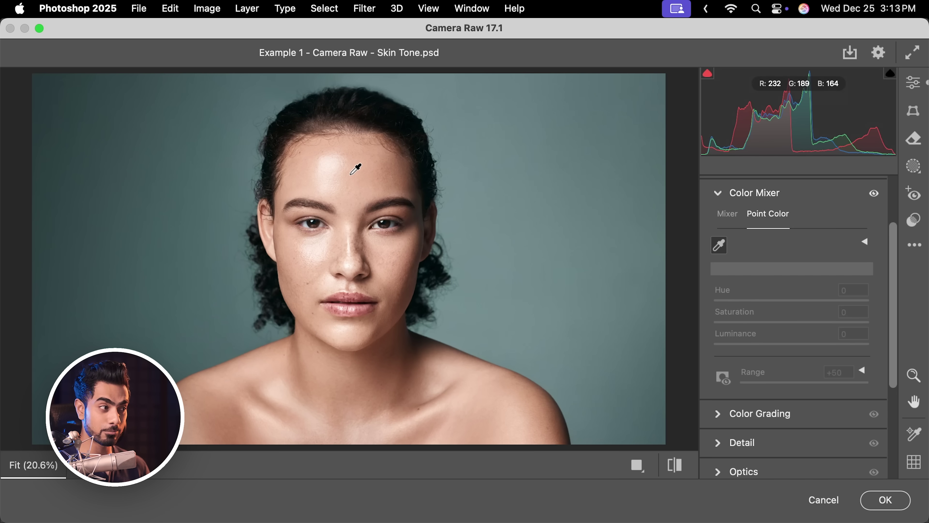
{"action": "left_click", "coordinate": [353, 174]}
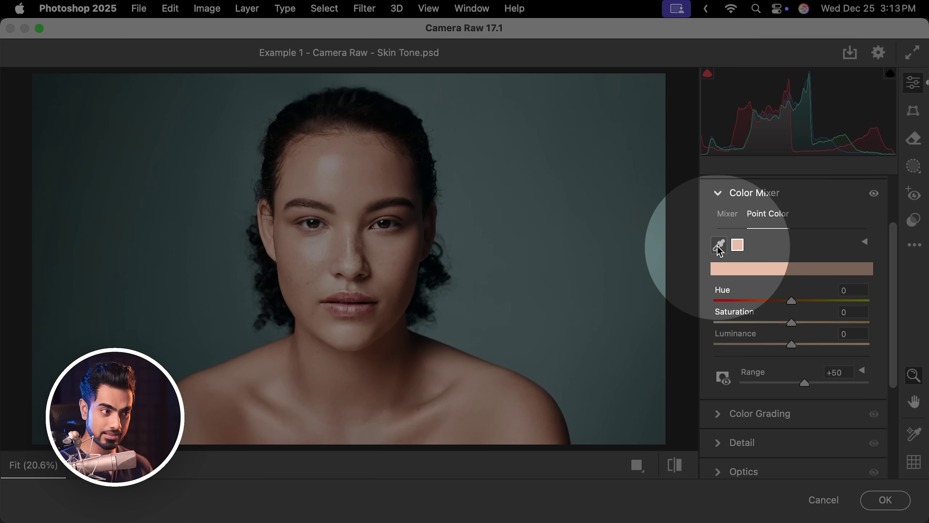
{"action": "left_click", "coordinate": [720, 246]}
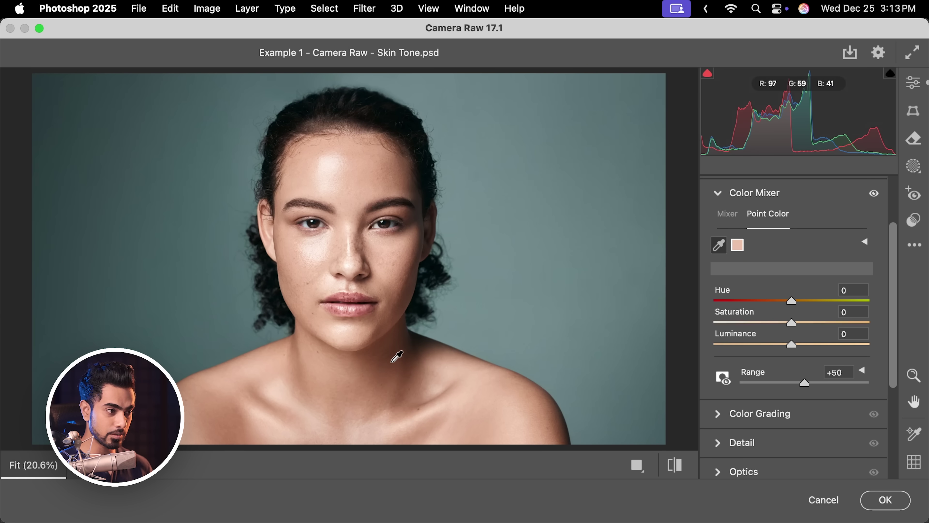
{"action": "left_click", "coordinate": [393, 361]}
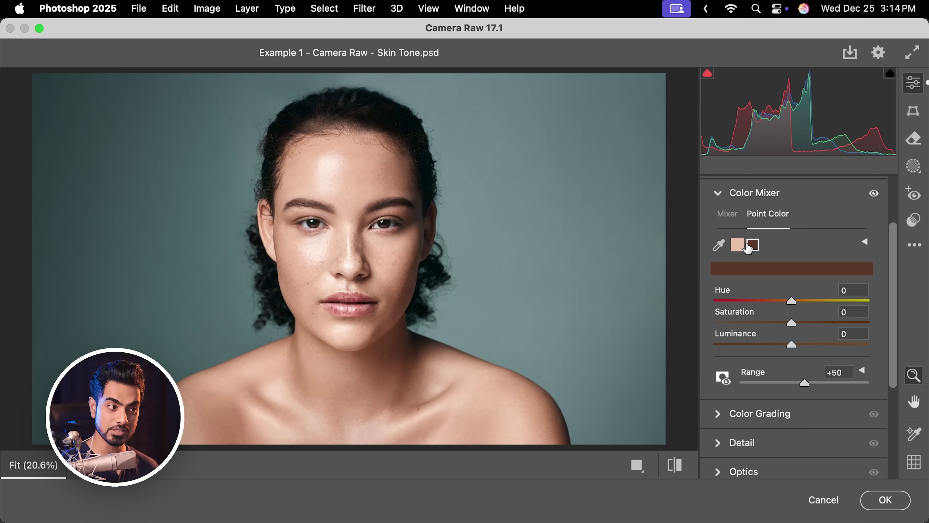
{"action": "left_click", "coordinate": [718, 245]}
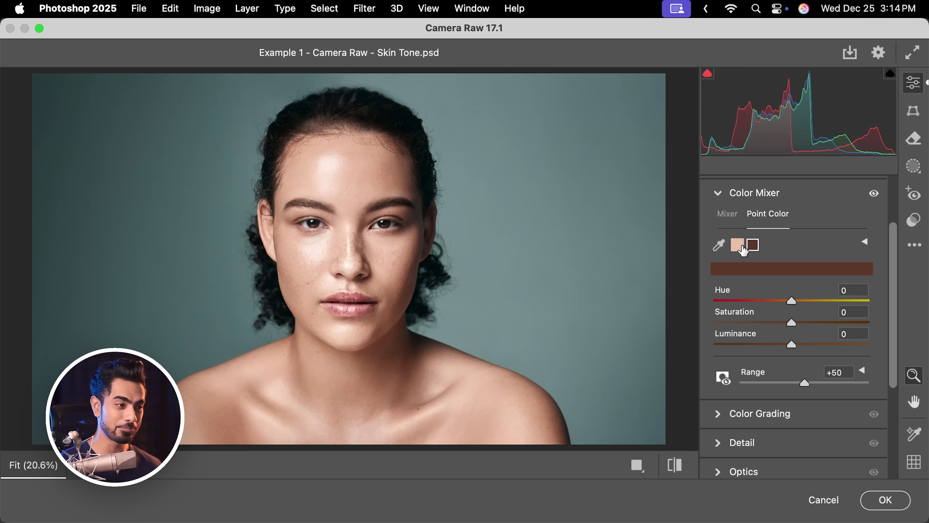
{"action": "left_click", "coordinate": [739, 251]}
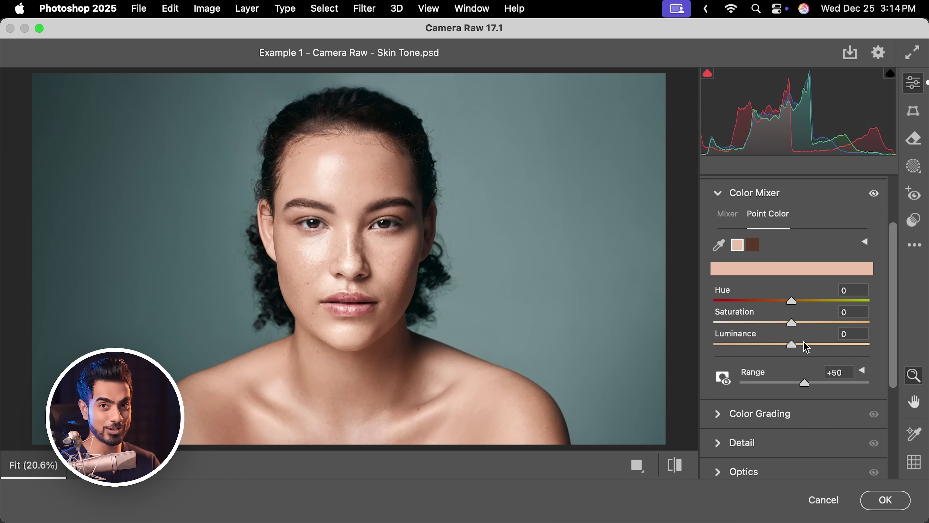
- Turn on the Range Overlay and widen the point colour Range to +50, checking the hue range
{"action": "left_click", "coordinate": [726, 384]}
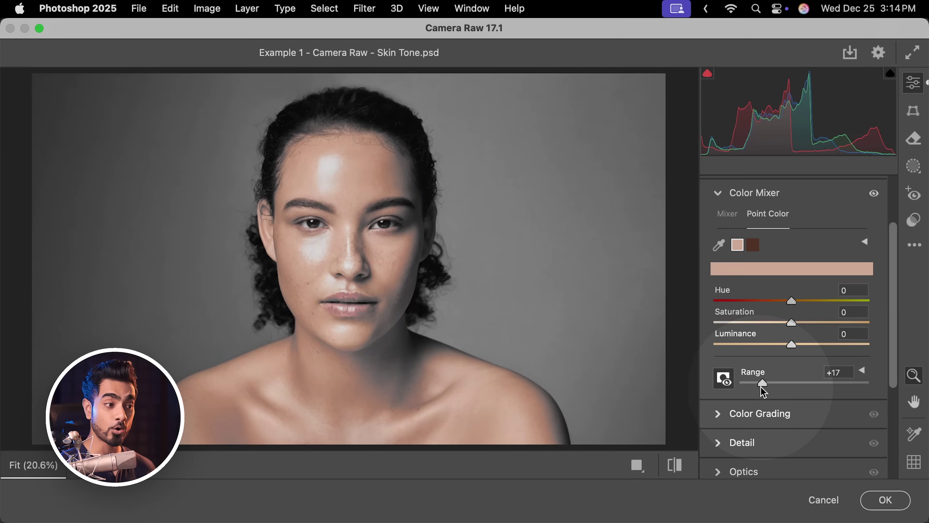
{"action": "left_click_drag", "start_coordinate": [761, 388], "coordinate": [830, 385]}
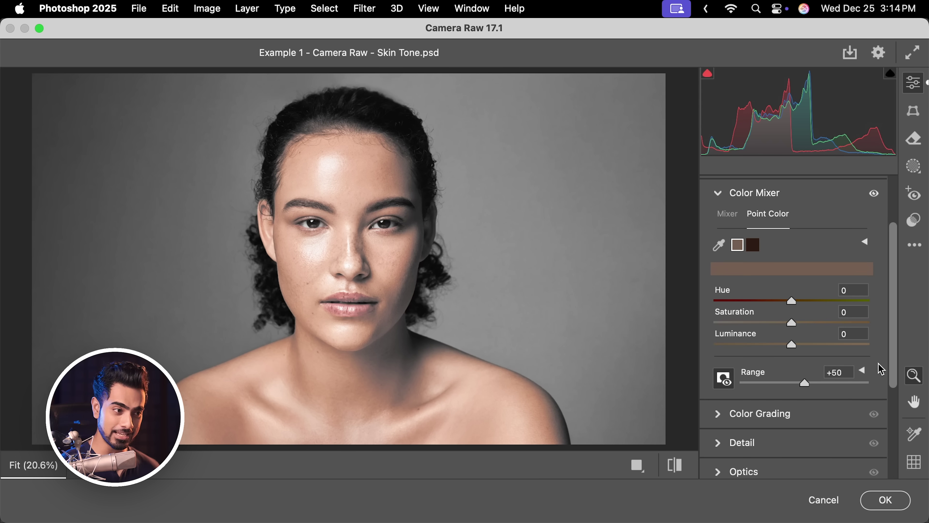
{"action": "left_click", "coordinate": [865, 374]}
{"action": "scroll", "coordinate": [892, 361], "scroll_direction": "down", "scroll_amount": 5}
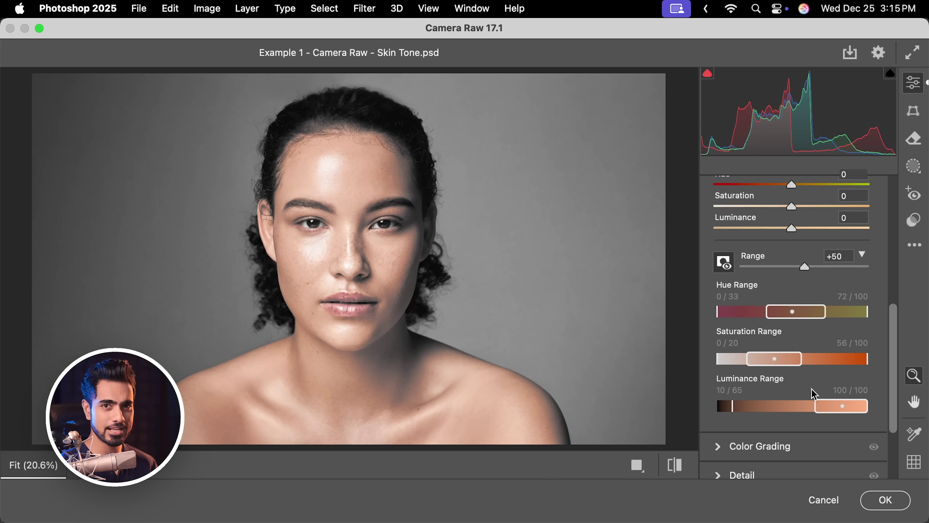
{"action": "scroll", "coordinate": [892, 319], "scroll_direction": "up", "scroll_amount": 5}
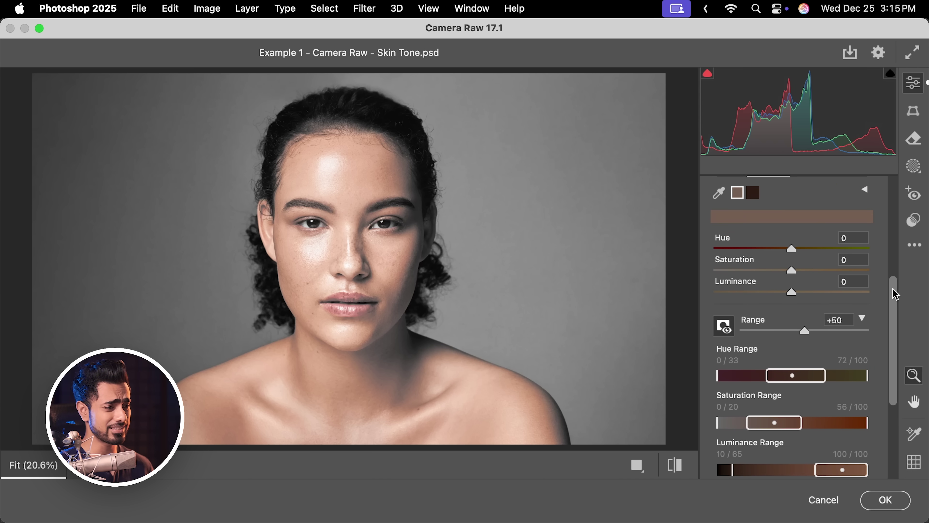
- Hide the range overlay and raise the light skin tone's saturation and luminance
{"action": "left_click", "coordinate": [862, 352]}
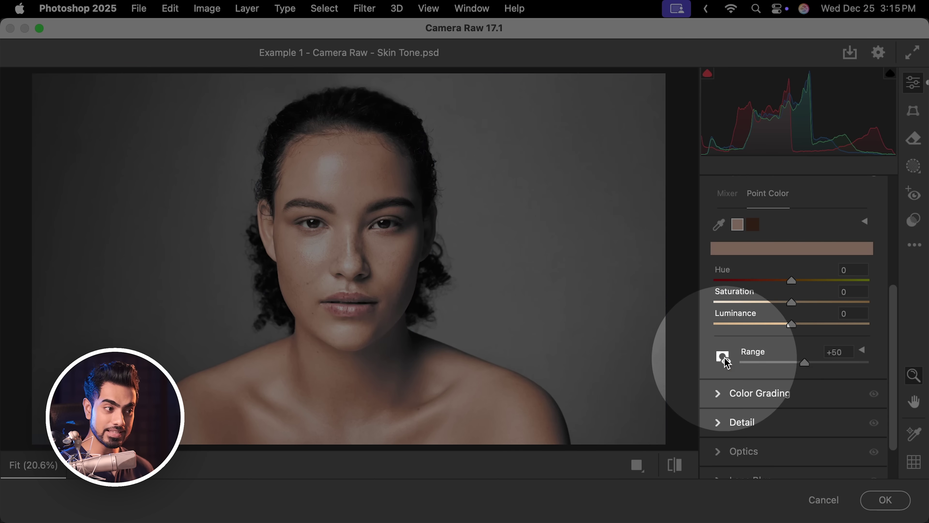
{"action": "left_click", "coordinate": [724, 358]}
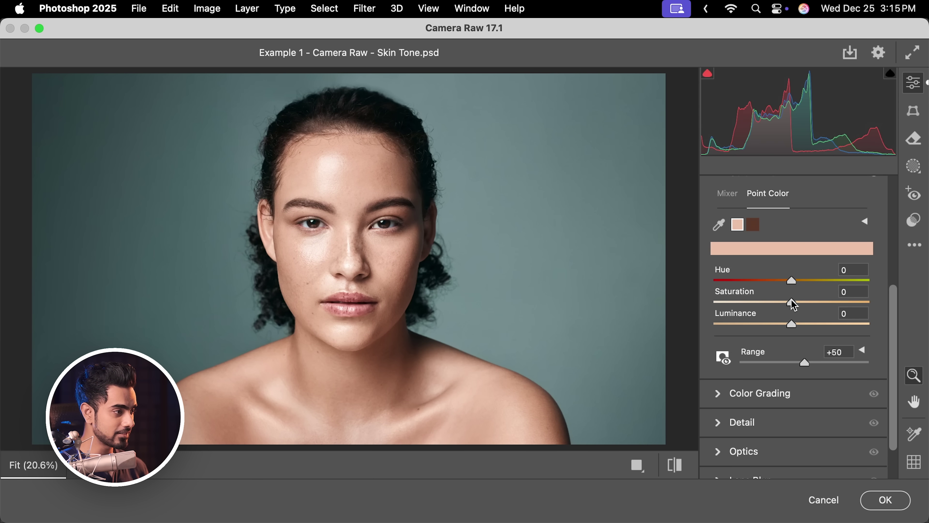
{"action": "left_click_drag", "start_coordinate": [792, 303], "coordinate": [792, 280]}
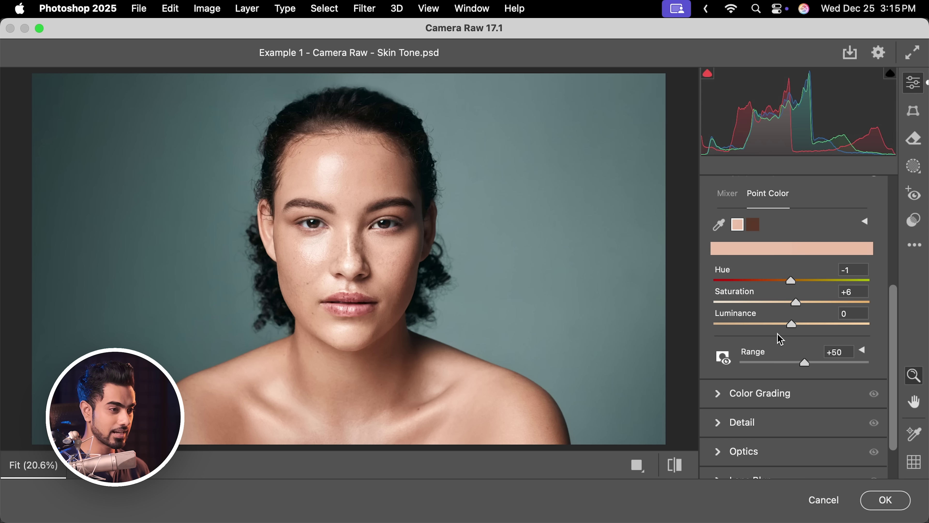
{"action": "left_click_drag", "start_coordinate": [794, 324], "coordinate": [796, 324]}
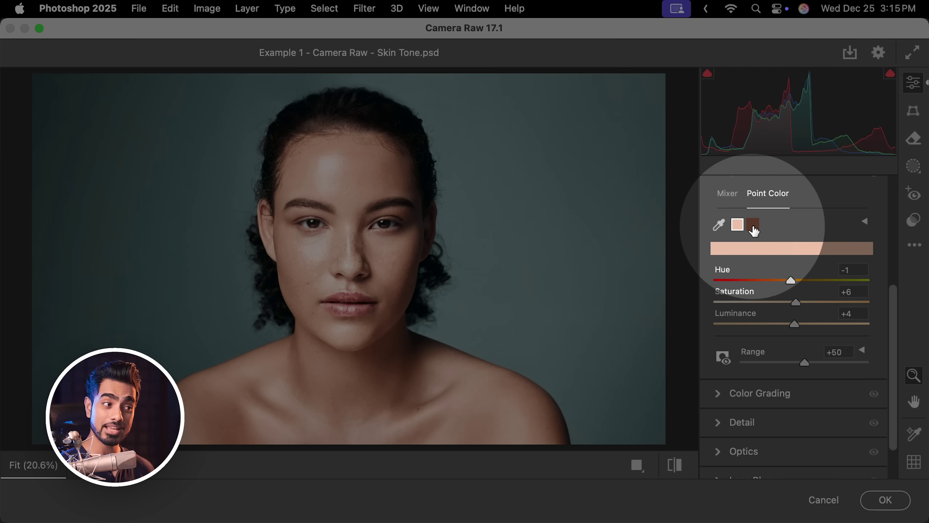
- Set the dark brown skin tone to Hue -8, Saturation -9 and Luminance +5
{"action": "left_click", "coordinate": [754, 231]}
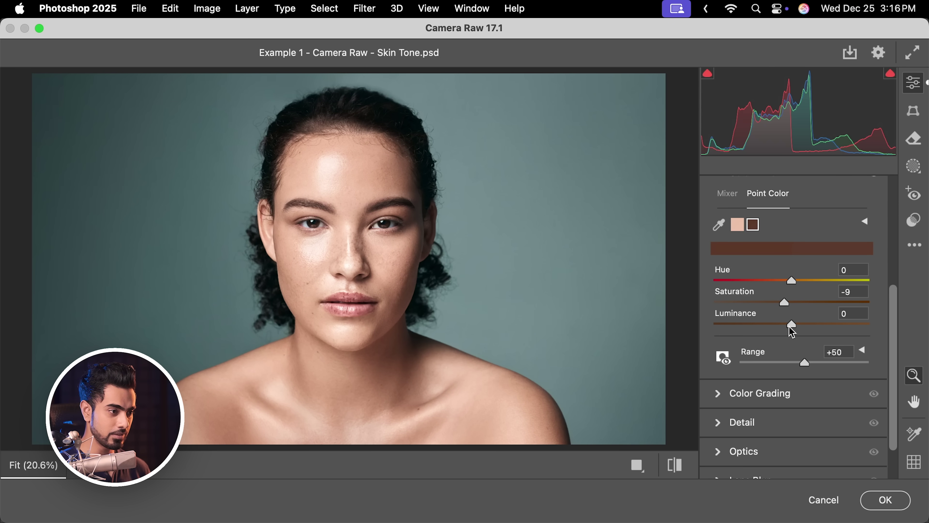
{"action": "mouse_move", "coordinate": [792, 325]}
{"action": "left_mouse_down"}
{"action": "mouse_move", "coordinate": [803, 324]}
{"action": "mouse_move", "coordinate": [783, 325]}
{"action": "mouse_move", "coordinate": [798, 325]}
{"action": "left_mouse_up"}
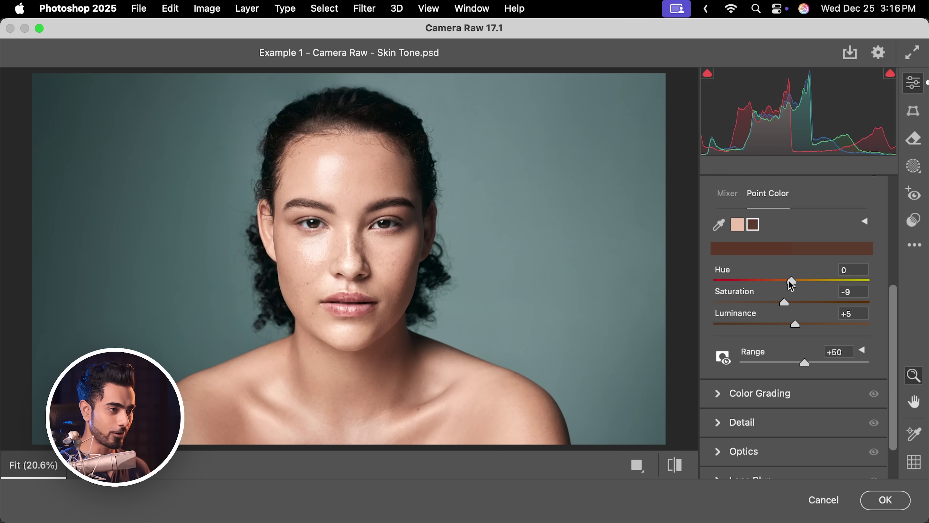
{"action": "left_click_drag", "start_coordinate": [790, 281], "coordinate": [787, 282]}
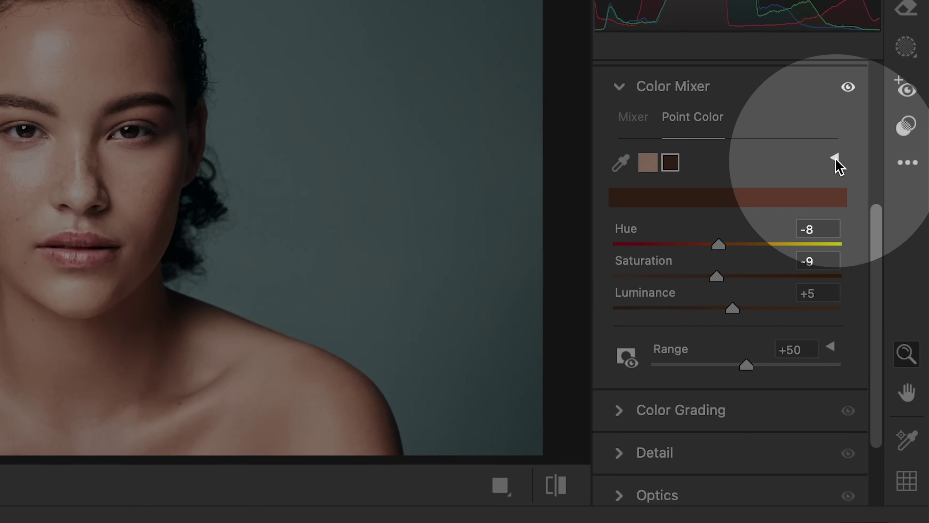
{"action": "left_click", "coordinate": [835, 158]}
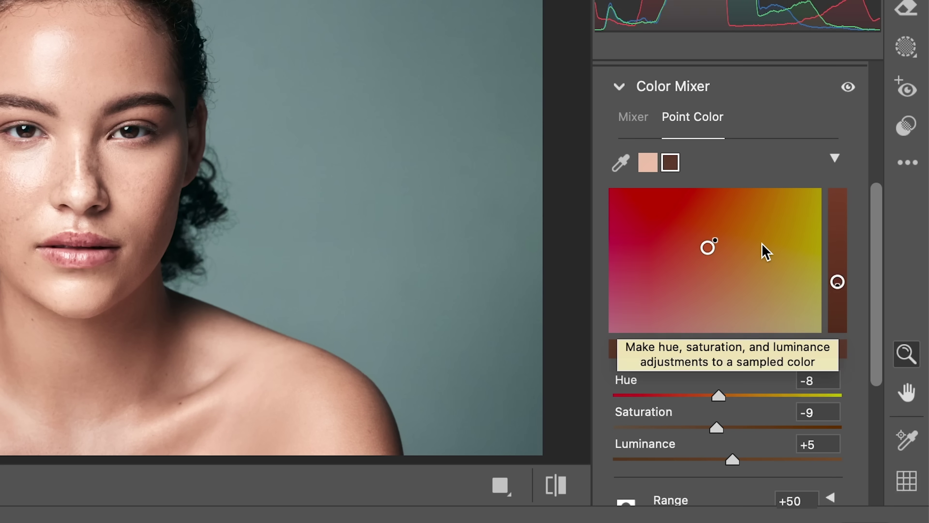
{"action": "mouse_move", "coordinate": [708, 247]}
{"action": "left_mouse_down"}
{"action": "mouse_move", "coordinate": [699, 257]}
{"action": "mouse_move", "coordinate": [709, 245]}
{"action": "left_mouse_up"}
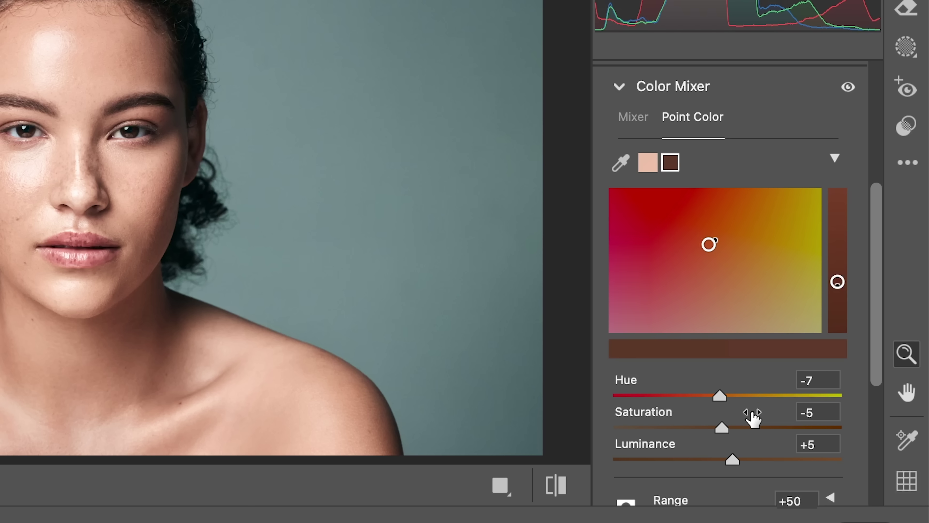
{"action": "mouse_move", "coordinate": [710, 247]}
{"action": "left_mouse_down"}
{"action": "mouse_move", "coordinate": [662, 241]}
{"action": "mouse_move", "coordinate": [785, 239]}
{"action": "mouse_move", "coordinate": [676, 239]}
{"action": "mouse_move", "coordinate": [711, 239]}
{"action": "mouse_move", "coordinate": [708, 214]}
{"action": "mouse_move", "coordinate": [716, 238]}
{"action": "left_mouse_up"}
{"action": "mouse_move", "coordinate": [838, 282]}
{"action": "left_mouse_down"}
{"action": "mouse_move", "coordinate": [838, 305]}
{"action": "mouse_move", "coordinate": [838, 272]}
{"action": "mouse_move", "coordinate": [838, 307]}
{"action": "mouse_move", "coordinate": [838, 283]}
{"action": "left_mouse_up"}
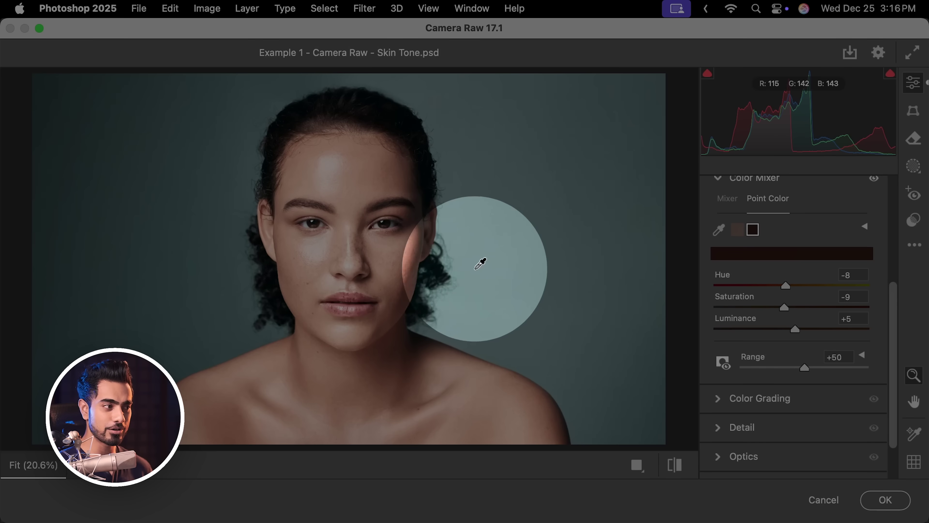
{"action": "key", "text": "Escape"}
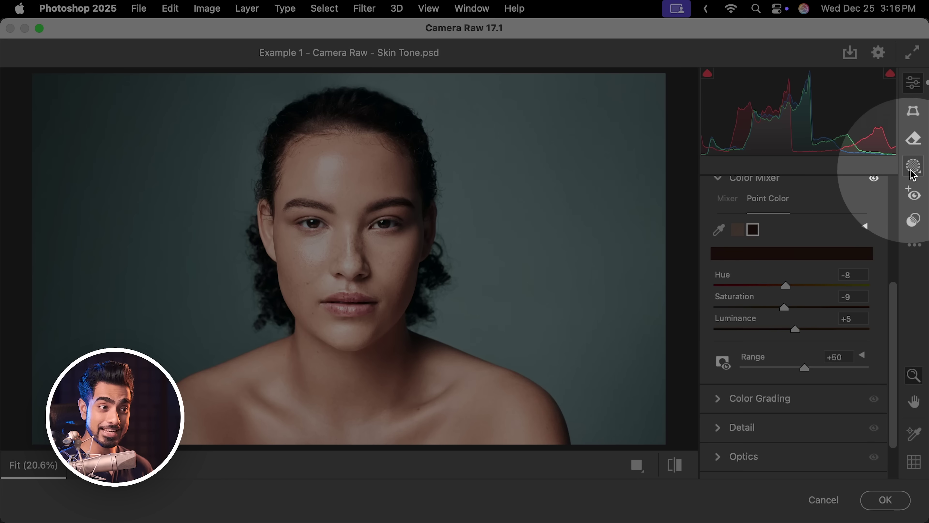
- Create Mask 1, an automatic Background mask covering the backdrop behind the woman
{"action": "left_click", "coordinate": [912, 173]}
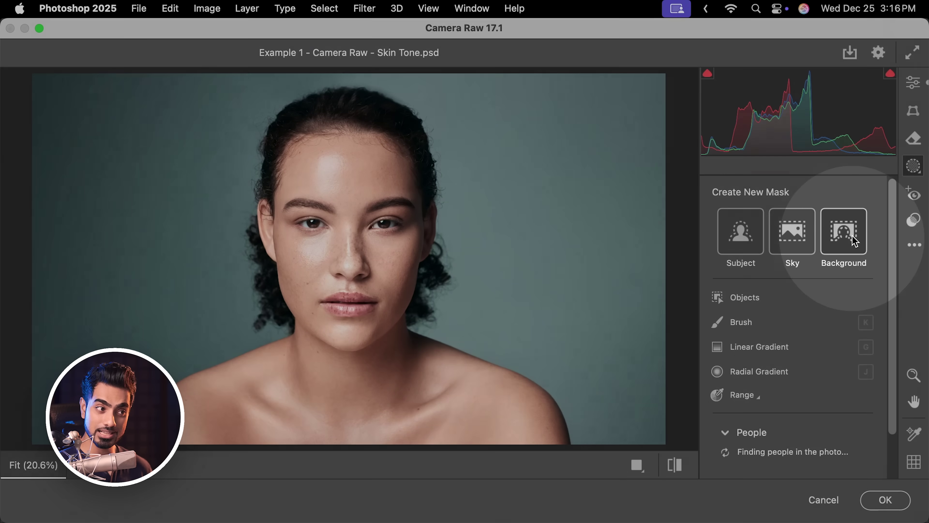
{"action": "left_click", "coordinate": [855, 240]}
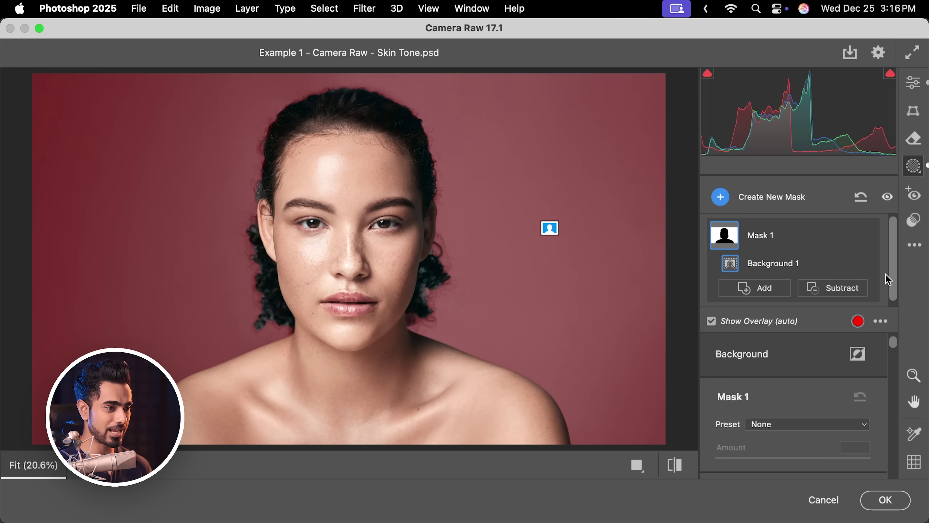
{"action": "left_click_drag", "start_coordinate": [895, 347], "coordinate": [895, 360]}
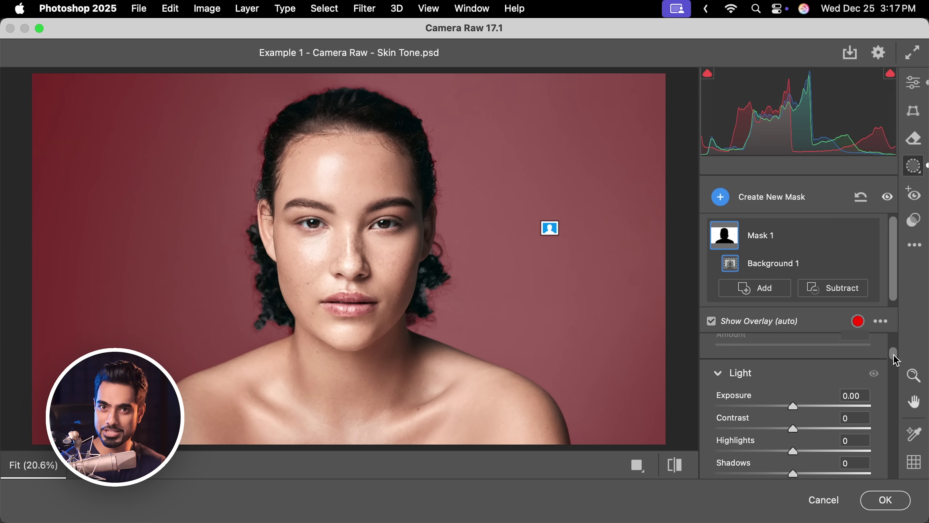
{"action": "left_click_drag", "start_coordinate": [895, 360], "coordinate": [877, 445]}
- Experiment with the mask's red curve top point, ending with the backdrop back to teal
{"action": "scroll", "coordinate": [876, 445], "scroll_direction": "up", "scroll_amount": 2}
{"action": "left_click", "coordinate": [769, 362]}
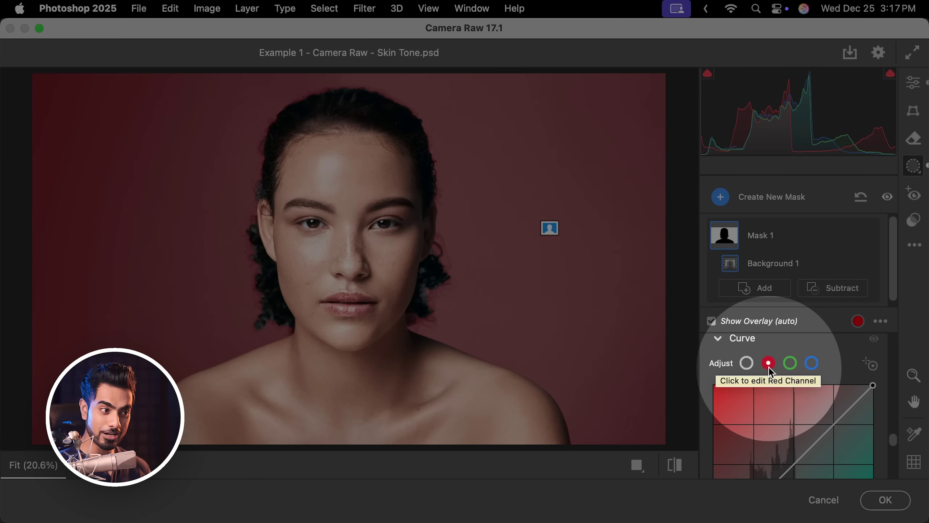
{"action": "left_click", "coordinate": [872, 385]}
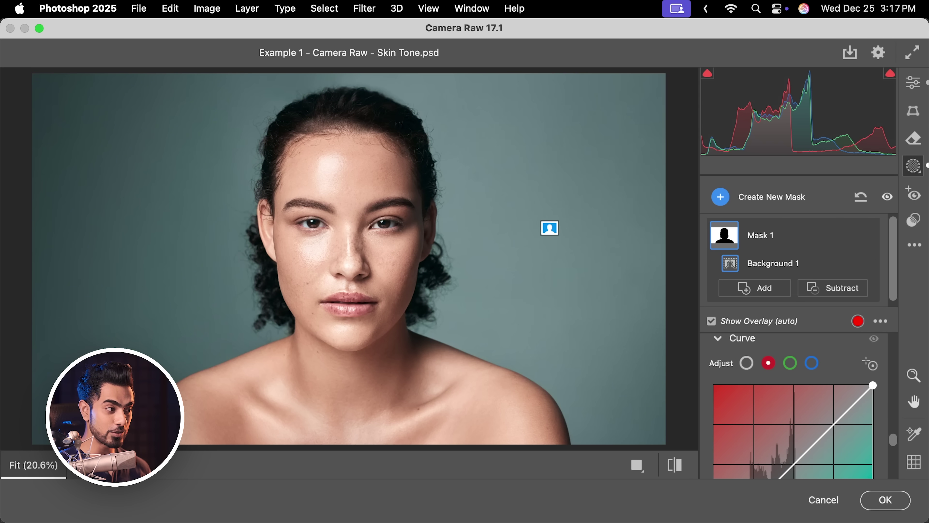
{"action": "left_click_drag", "start_coordinate": [873, 385], "coordinate": [873, 404]}
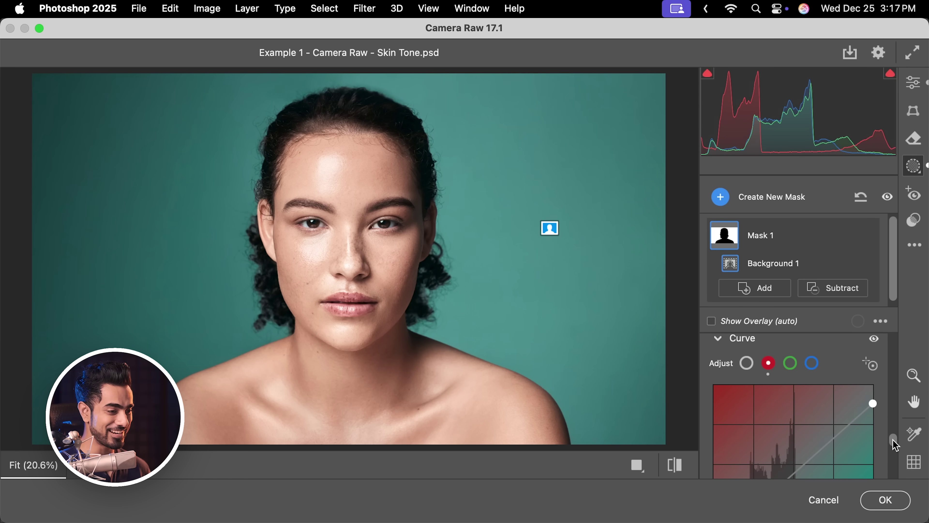
{"action": "scroll", "coordinate": [896, 445], "scroll_direction": "down", "scroll_amount": 3}
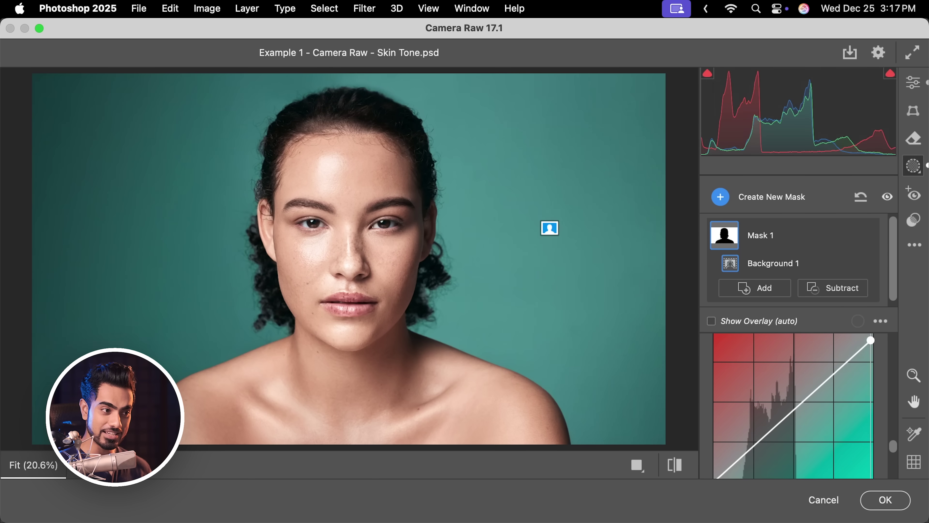
{"action": "left_click_drag", "start_coordinate": [873, 341], "coordinate": [805, 341]}
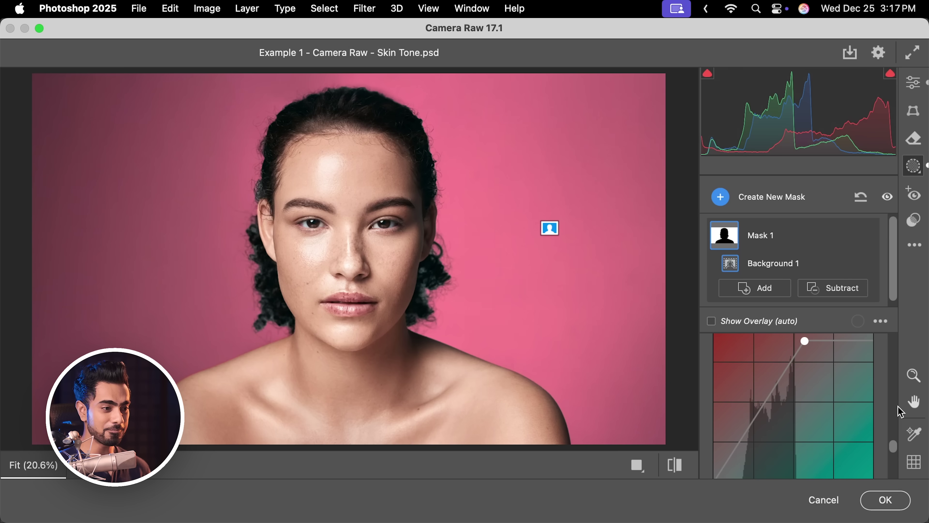
{"action": "scroll", "coordinate": [896, 448], "scroll_direction": "up", "scroll_amount": 3}
{"action": "left_click_drag", "start_coordinate": [803, 413], "coordinate": [873, 417]}
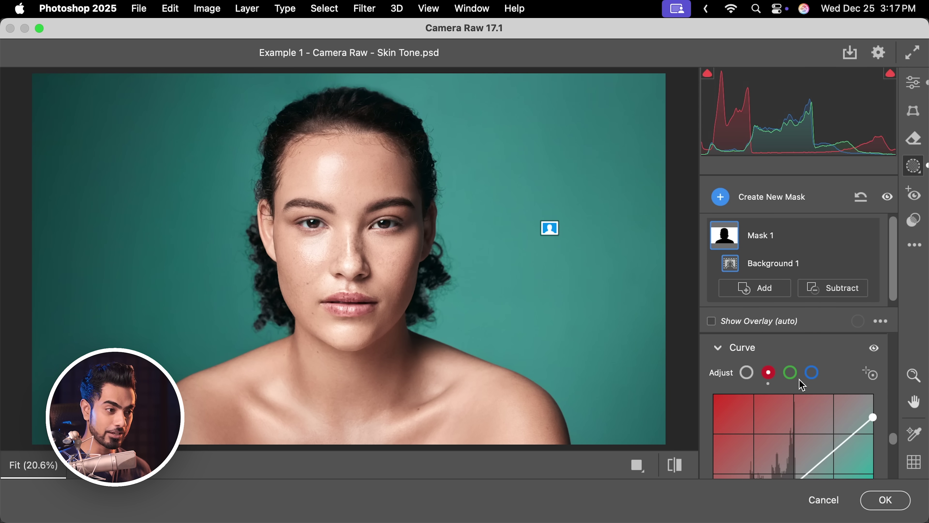
- Edit the green and blue curve top points for a vivid teal-green backdrop, then reselect RGB
{"action": "left_click", "coordinate": [790, 374]}
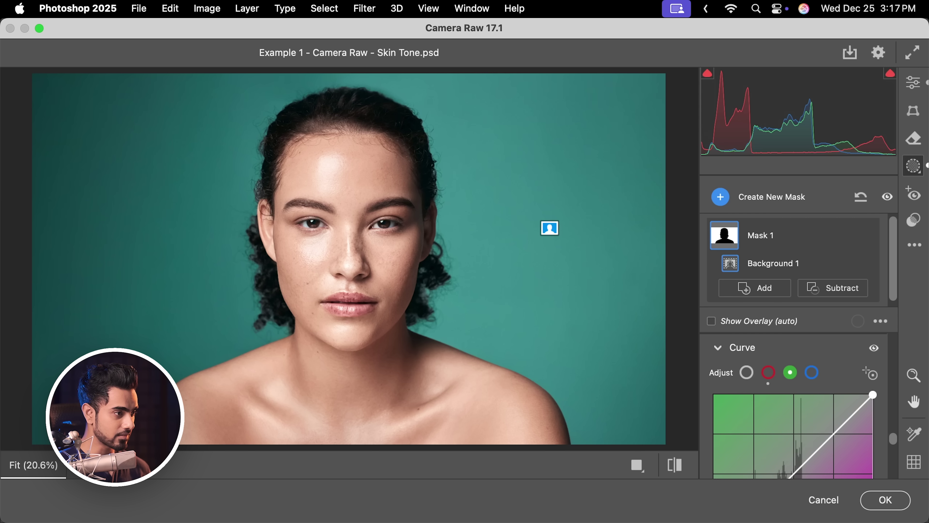
{"action": "left_click_drag", "start_coordinate": [873, 394], "coordinate": [865, 394]}
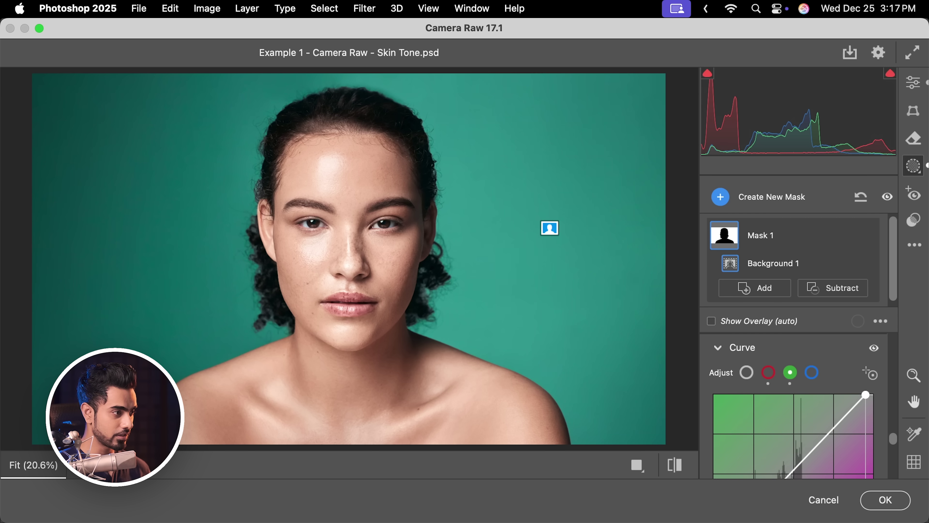
{"action": "left_click", "coordinate": [812, 372]}
{"action": "left_click_drag", "start_coordinate": [873, 395], "coordinate": [873, 401]}
{"action": "left_click", "coordinate": [749, 376]}
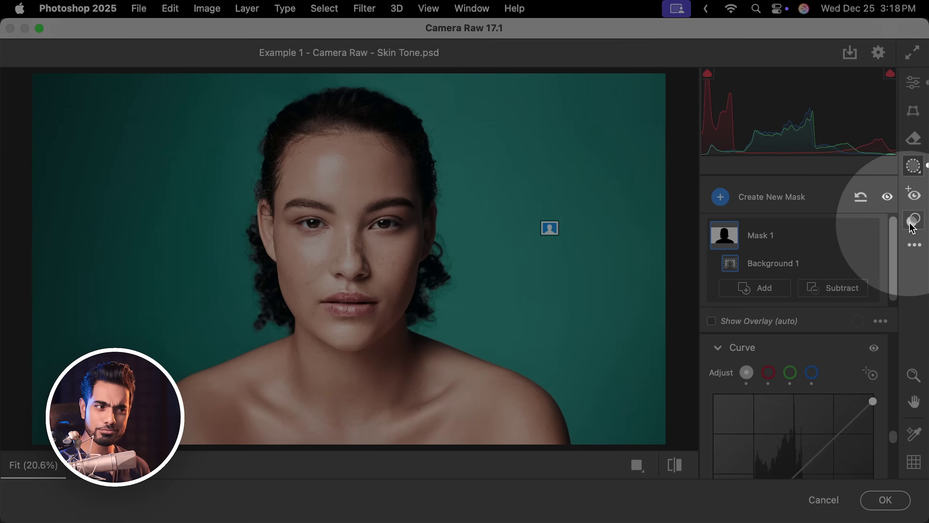
- Add the Adaptive: Portrait Enhance Eyes preset at 100 and apply the edits to Layer 1
{"action": "left_click", "coordinate": [915, 221]}
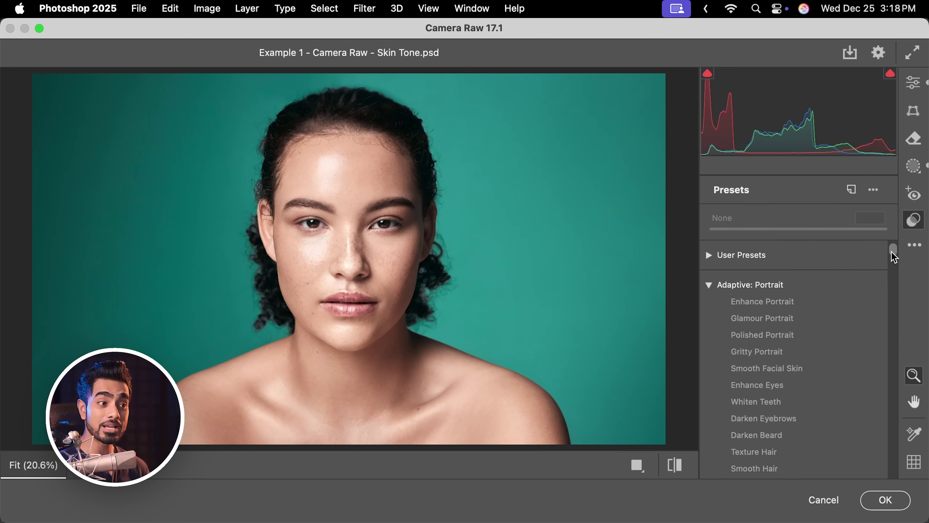
{"action": "left_click", "coordinate": [710, 287]}
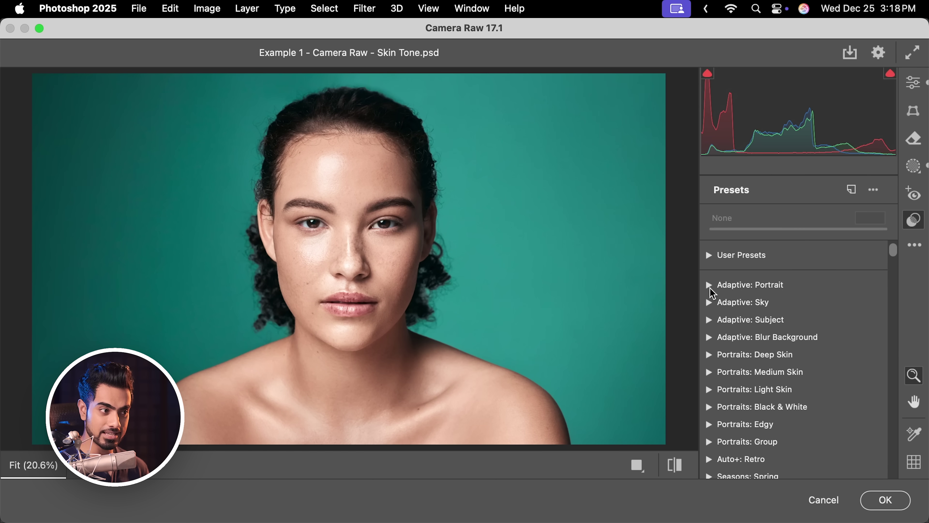
{"action": "left_click", "coordinate": [711, 289]}
{"action": "scroll", "coordinate": [893, 252], "scroll_direction": "down", "scroll_amount": 2}
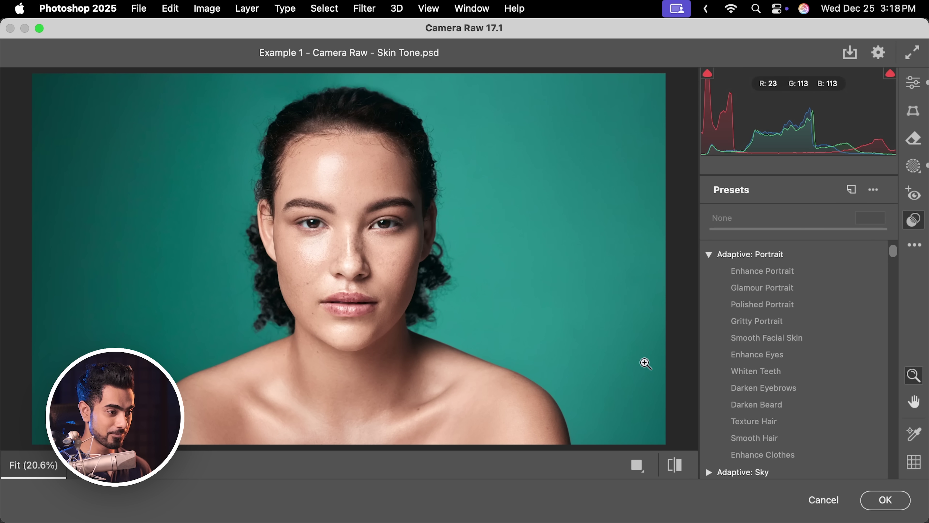
{"action": "left_click", "coordinate": [767, 354]}
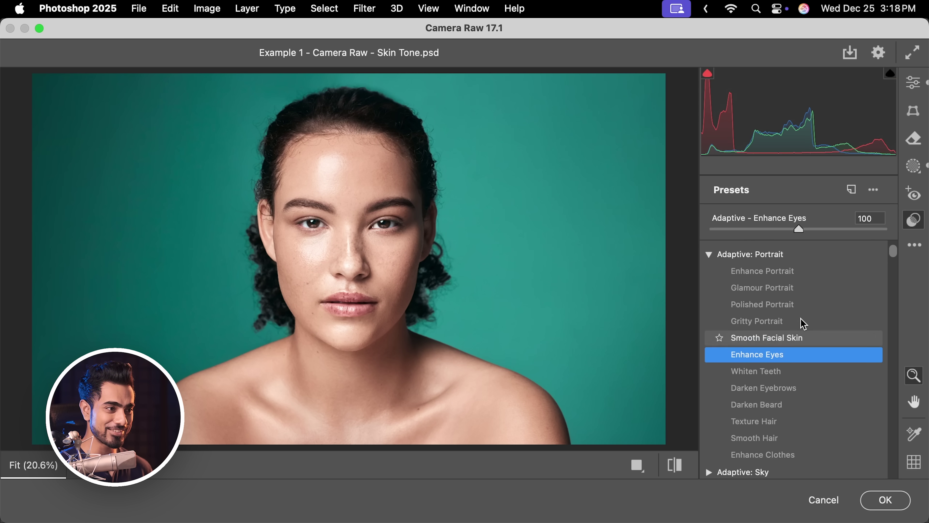
{"action": "left_click_drag", "start_coordinate": [800, 227], "coordinate": [846, 231]}
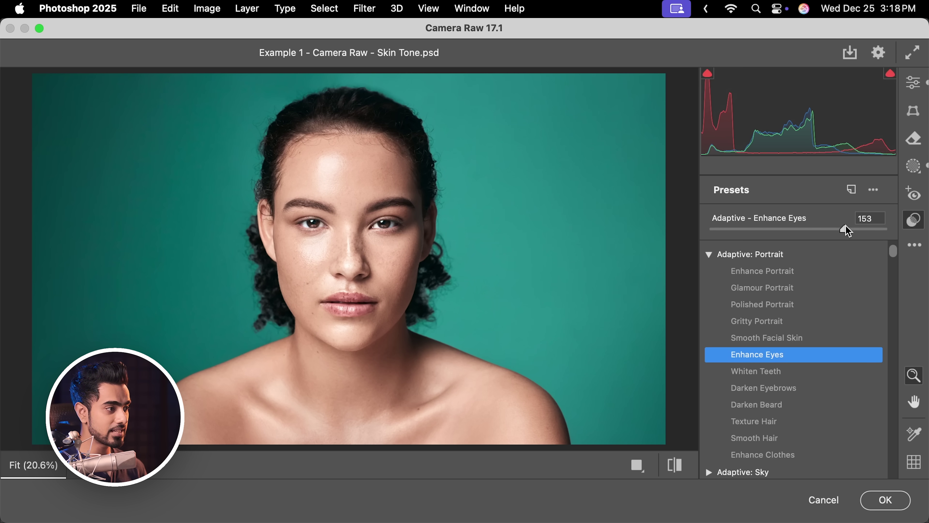
{"action": "left_click_drag", "start_coordinate": [732, 223], "coordinate": [800, 230]}
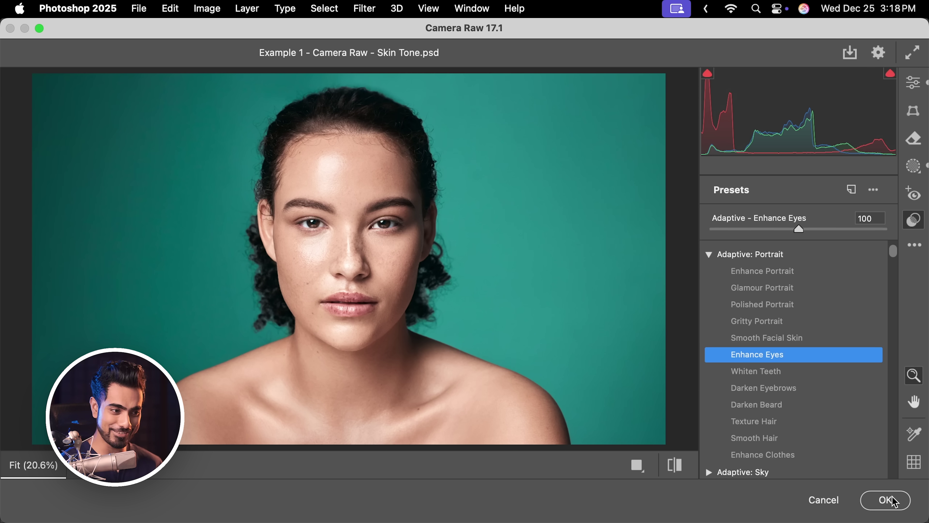
{"action": "left_click", "coordinate": [888, 507]}
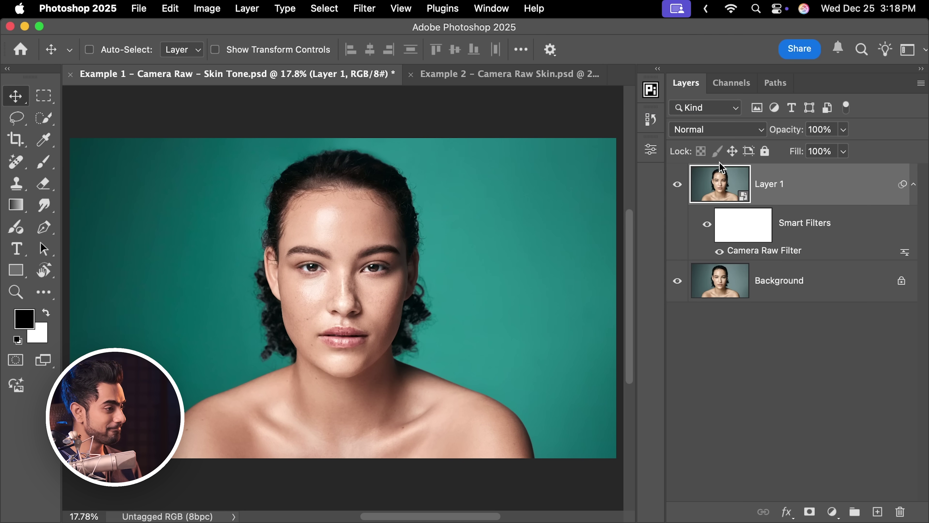
{"action": "left_click", "coordinate": [680, 187]}
{"action": "left_click", "coordinate": [680, 188]}
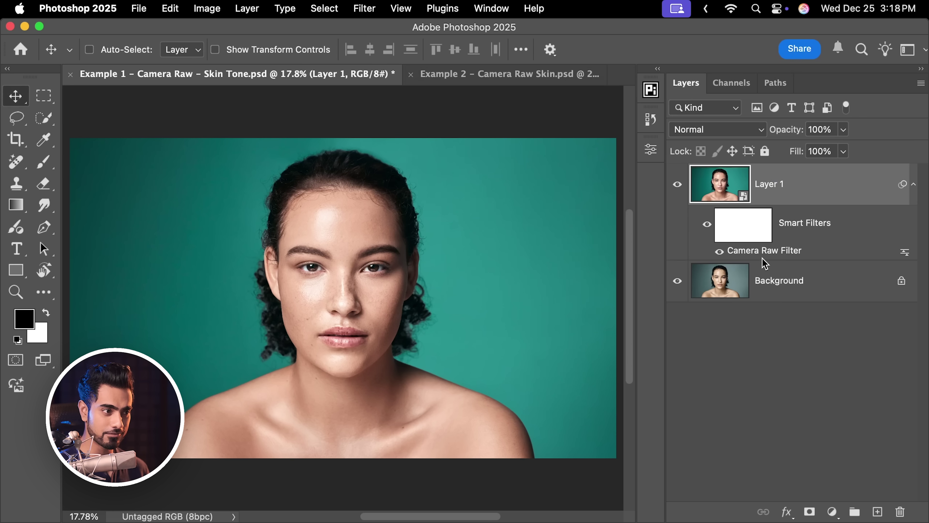
- Reopen the first portrait's Camera Raw filter and set Effects to Texture +16, Clarity +5, Dehaze +6
{"action": "double_click", "coordinate": [764, 256]}
{"action": "scroll", "coordinate": [893, 279], "scroll_direction": "down", "scroll_amount": 5}
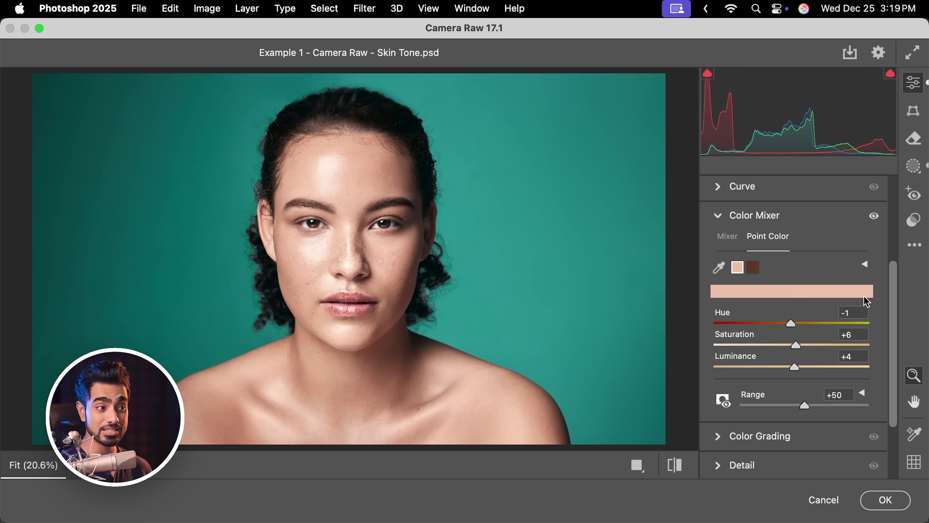
{"action": "left_click", "coordinate": [728, 239]}
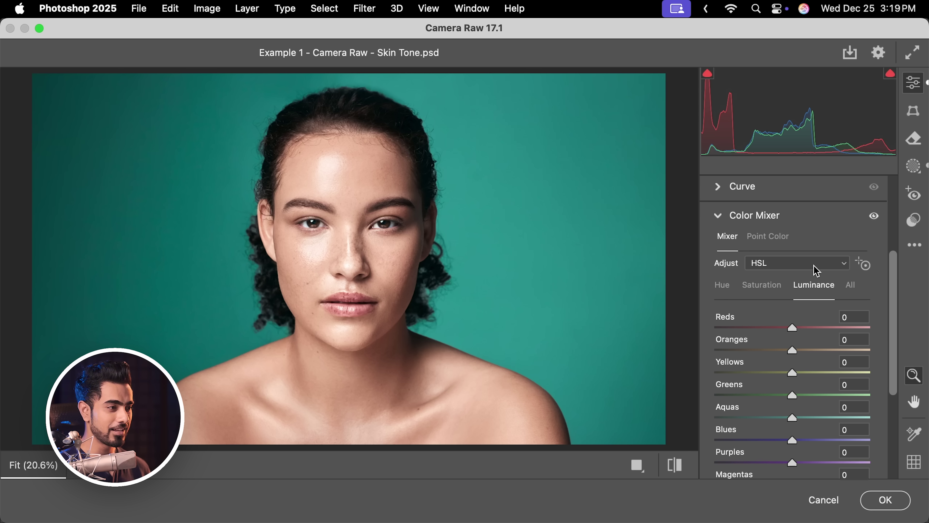
{"action": "left_click", "coordinate": [718, 219]}
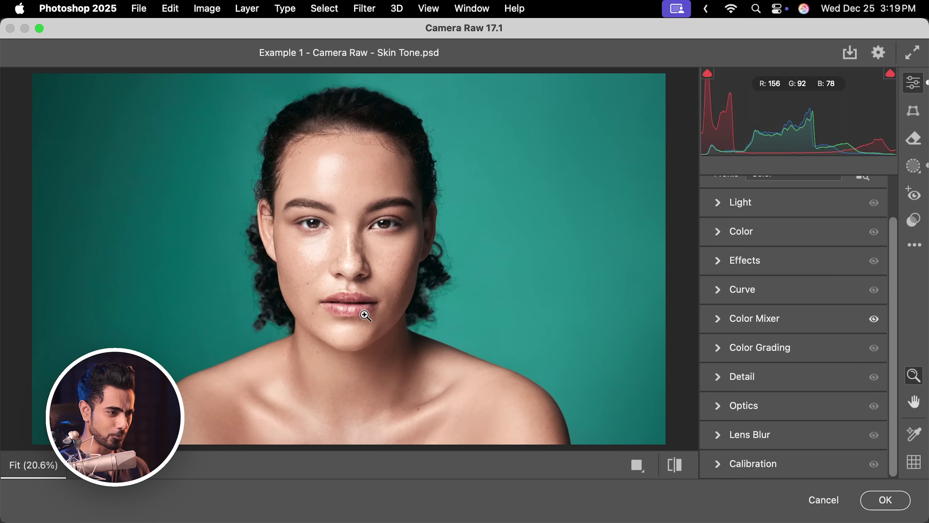
{"action": "left_click", "coordinate": [718, 261]}
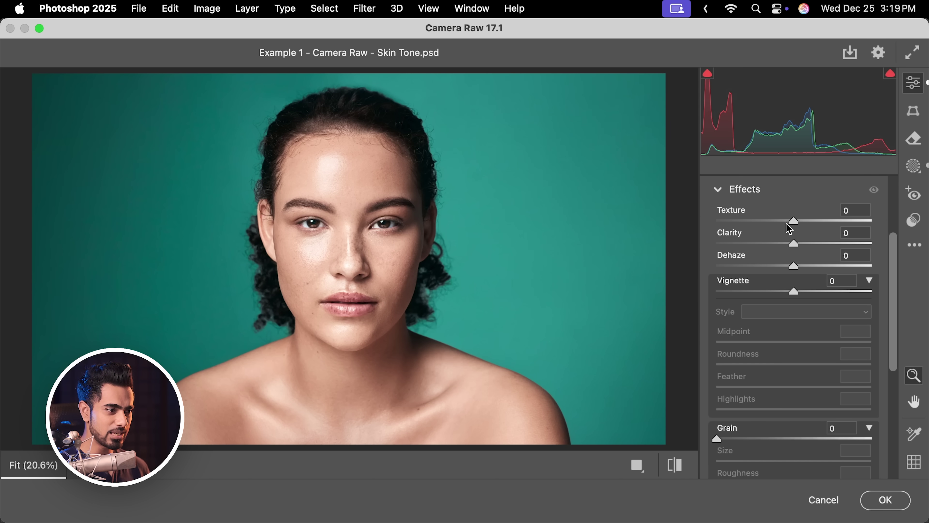
{"action": "left_click", "coordinate": [358, 251]}
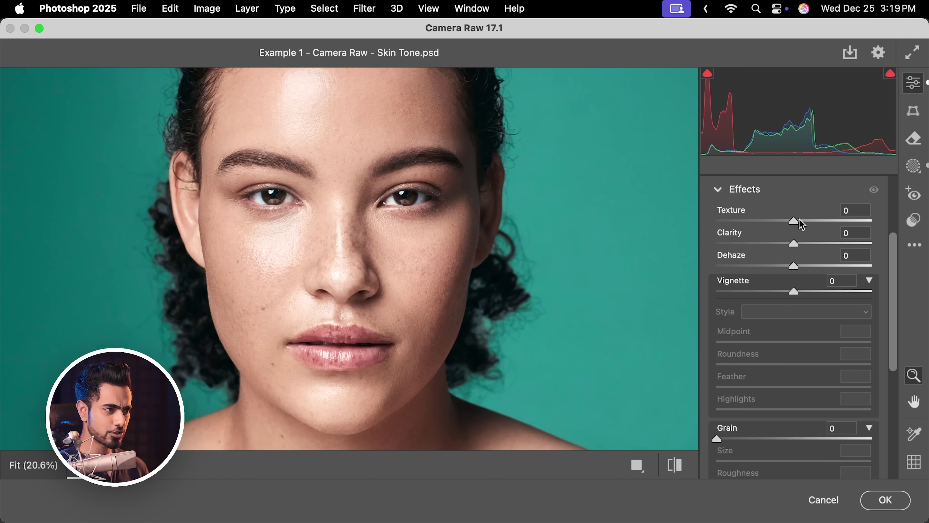
{"action": "left_click_drag", "start_coordinate": [795, 220], "coordinate": [799, 268]}
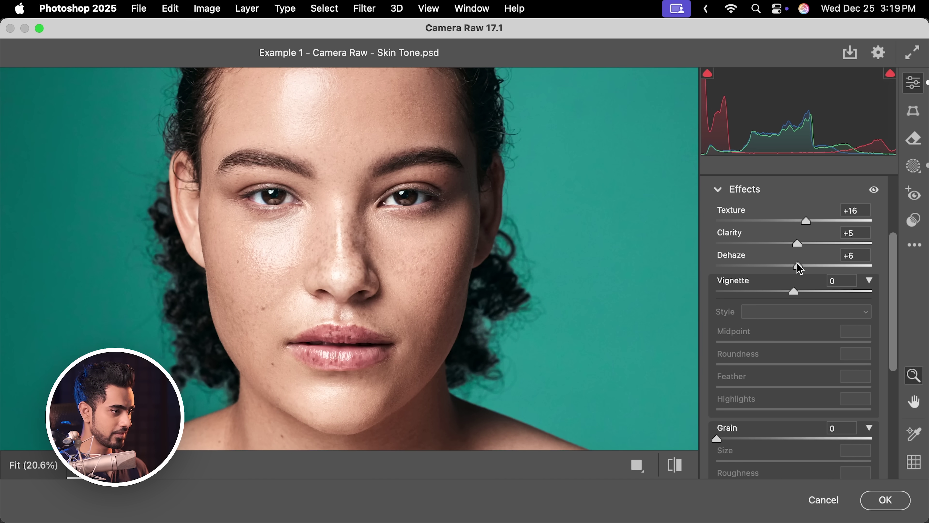
- Apply the Effects edits, zoom into the portrait and toggle Layer 1 to compare before and after
{"action": "left_click", "coordinate": [880, 500]}
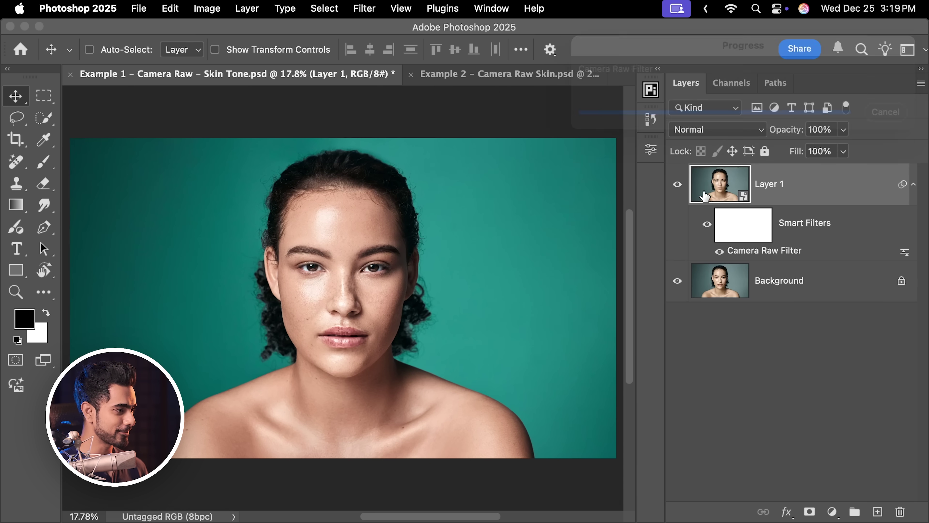
{"action": "scroll", "coordinate": [450, 224], "scroll_direction": "up", "scroll_amount": 3}
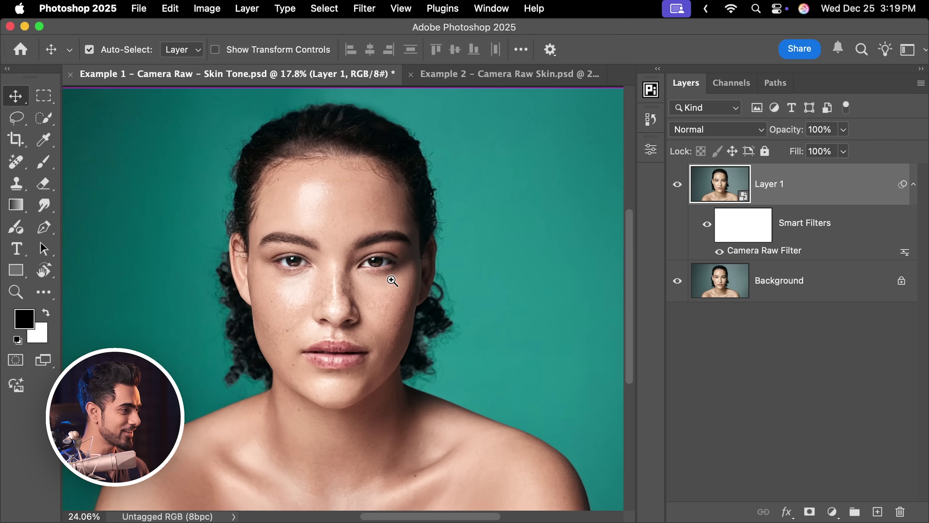
{"action": "left_click_drag", "start_coordinate": [394, 276], "coordinate": [431, 267]}
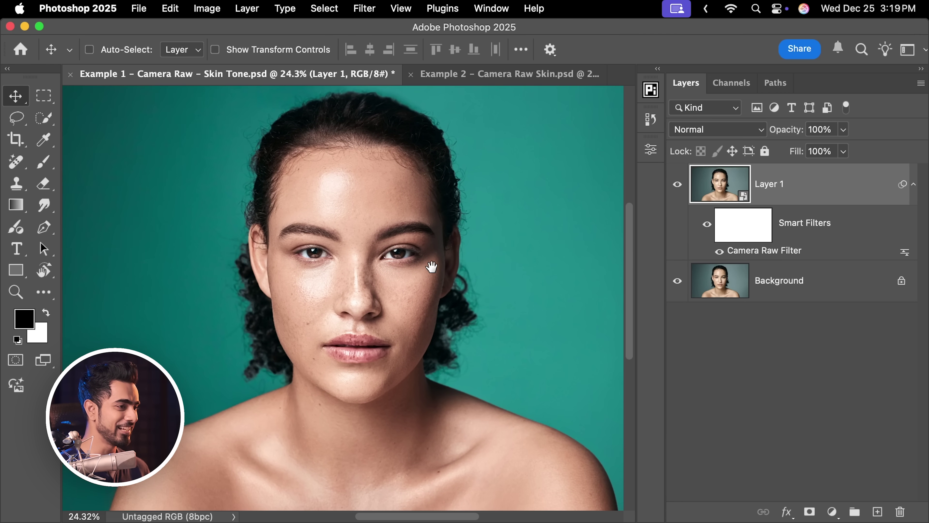
{"action": "left_click", "coordinate": [677, 184]}
{"action": "left_click", "coordinate": [677, 185]}
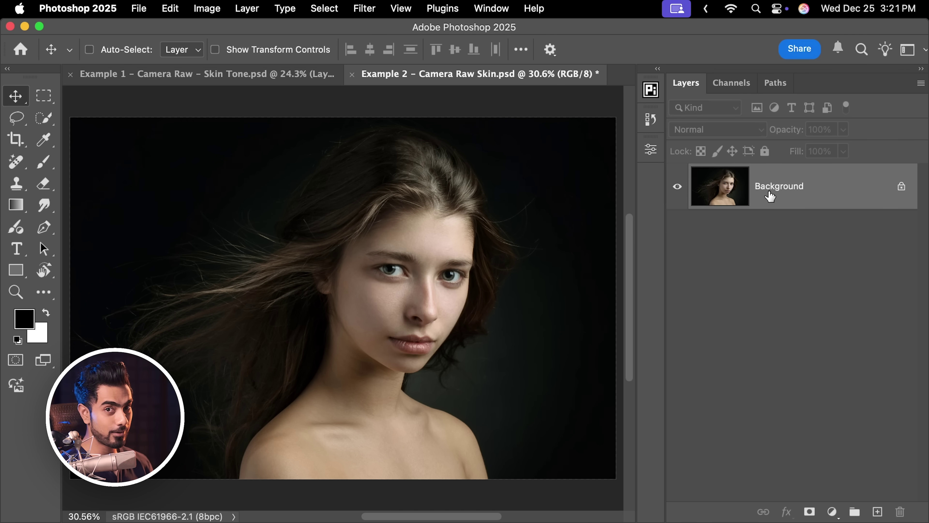
- Duplicate the Background to Layer 1, convert it for Smart Filters and open Camera Raw Filter on it
{"action": "key", "text": "super"}
{"action": "key", "text": "super+j"}
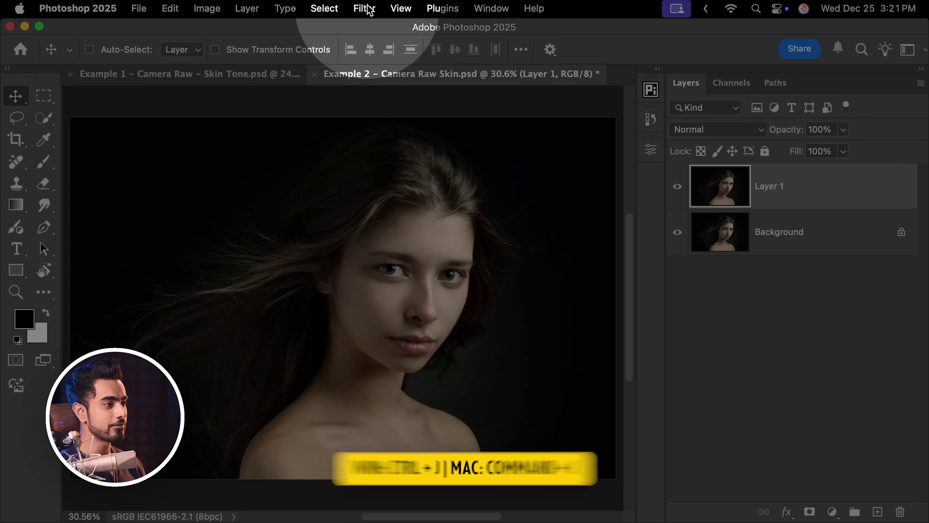
{"action": "left_click", "coordinate": [365, 8]}
{"action": "left_click", "coordinate": [399, 101]}
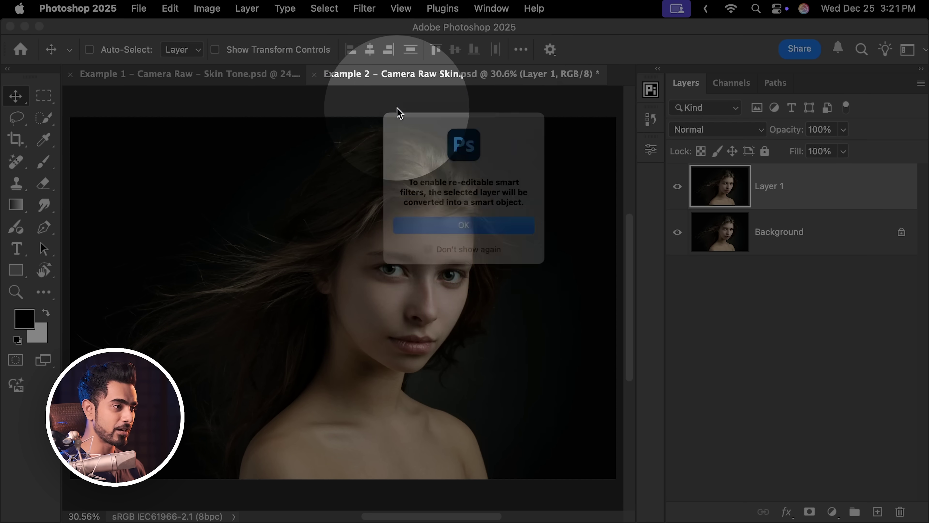
{"action": "left_click", "coordinate": [432, 234]}
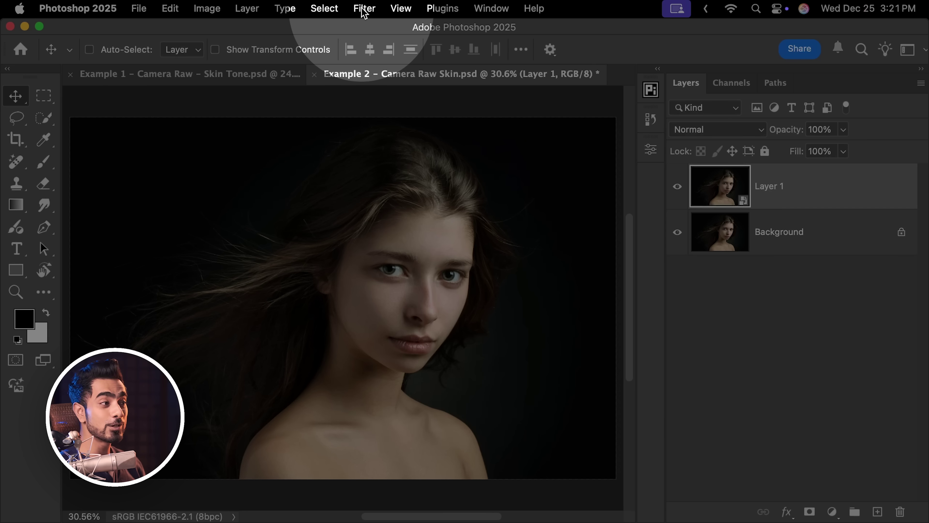
{"action": "left_click", "coordinate": [364, 8]}
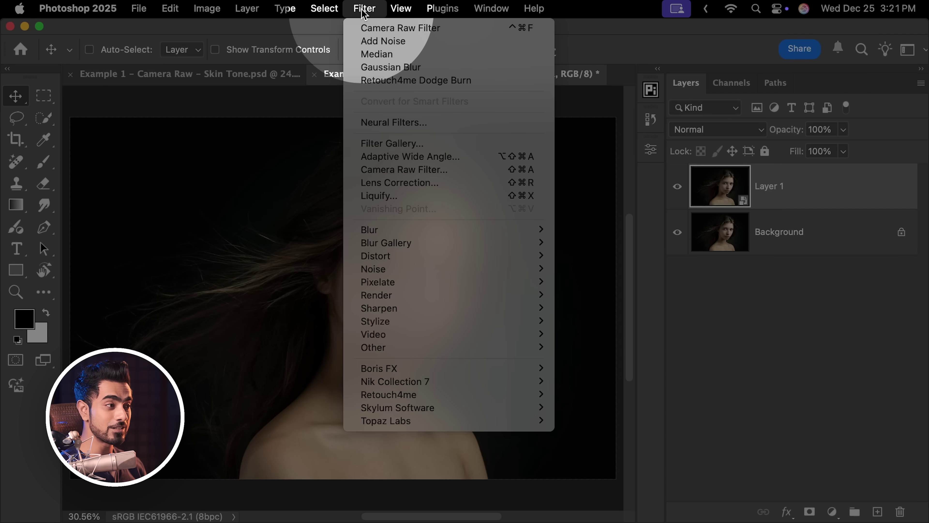
{"action": "left_click", "coordinate": [385, 170]}
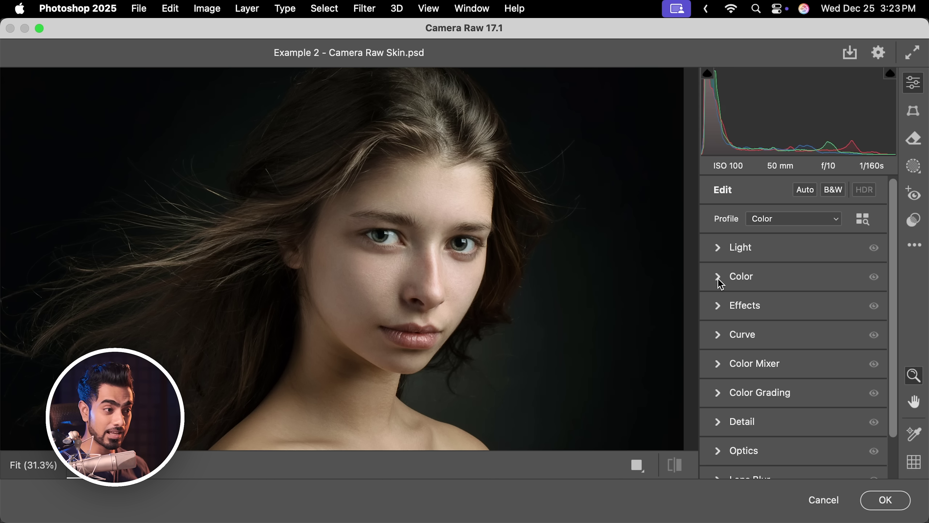
- Sample the eye white with the White Balance eyedropper for Custom, Temperature +11, Tint +21
{"action": "left_click", "coordinate": [719, 278]}
{"action": "left_click", "coordinate": [719, 278]}
{"action": "left_click_drag", "start_coordinate": [486, 250], "coordinate": [602, 215]}
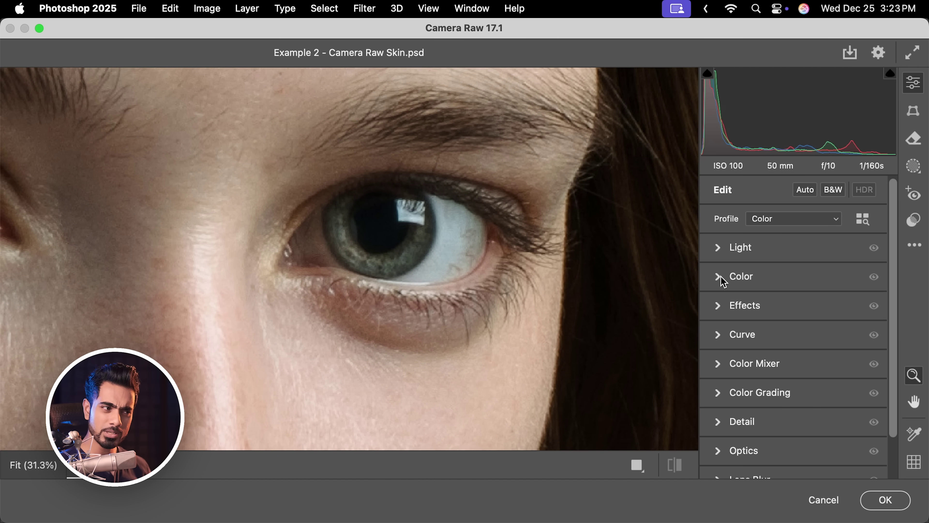
{"action": "left_click", "coordinate": [724, 282]}
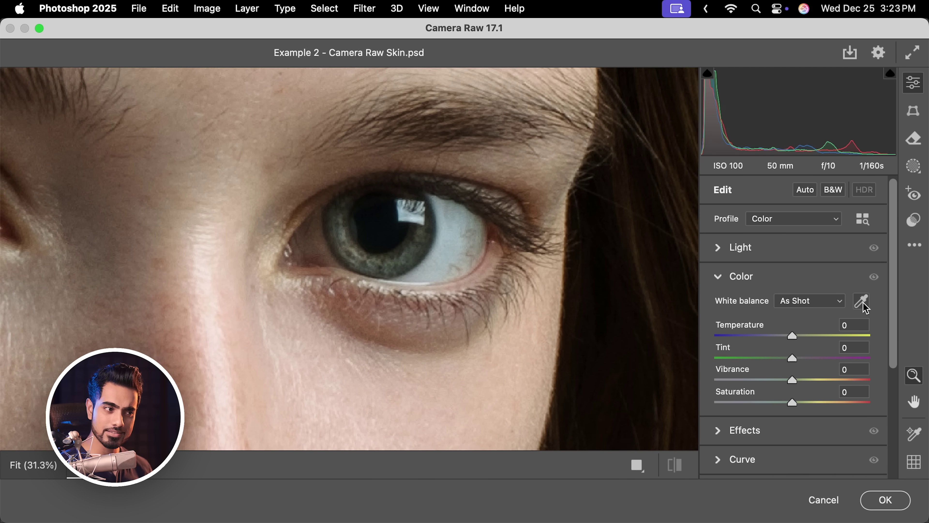
{"action": "left_click", "coordinate": [864, 305]}
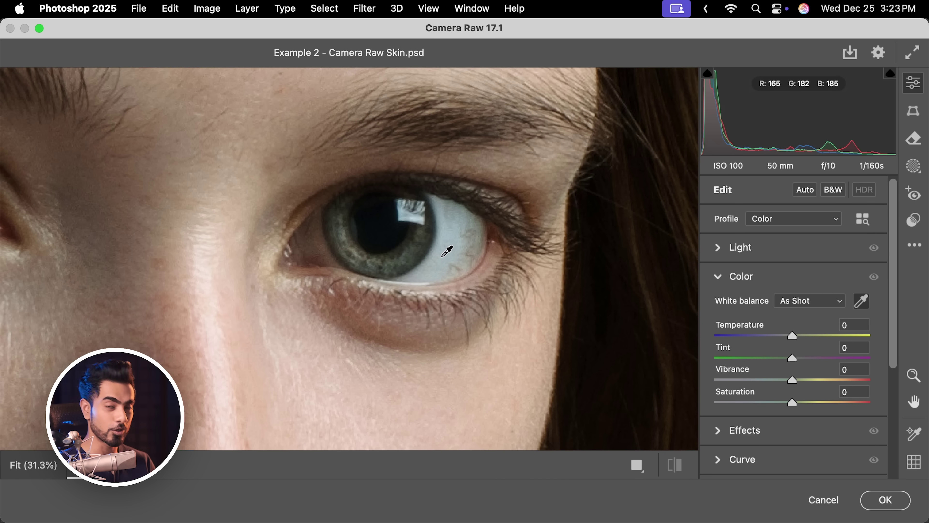
{"action": "left_click", "coordinate": [445, 243]}
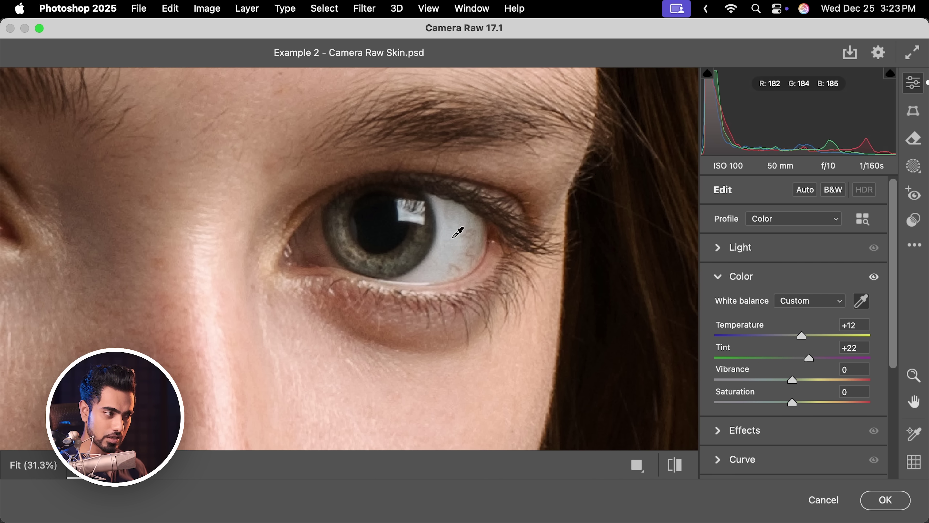
{"action": "left_click_drag", "start_coordinate": [441, 264], "coordinate": [438, 265]}
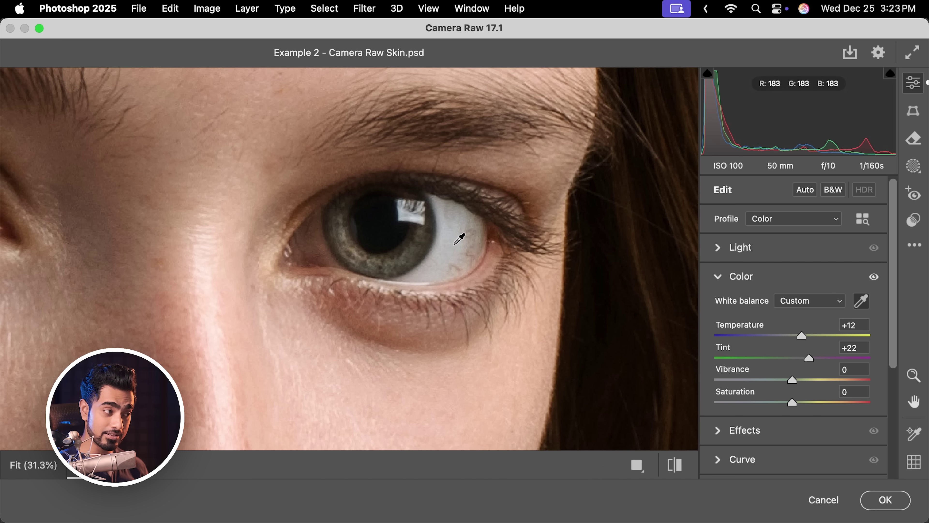
- Fit the whole portrait in the preview and compare the original and corrected white balance
{"action": "key", "text": "super+0"}
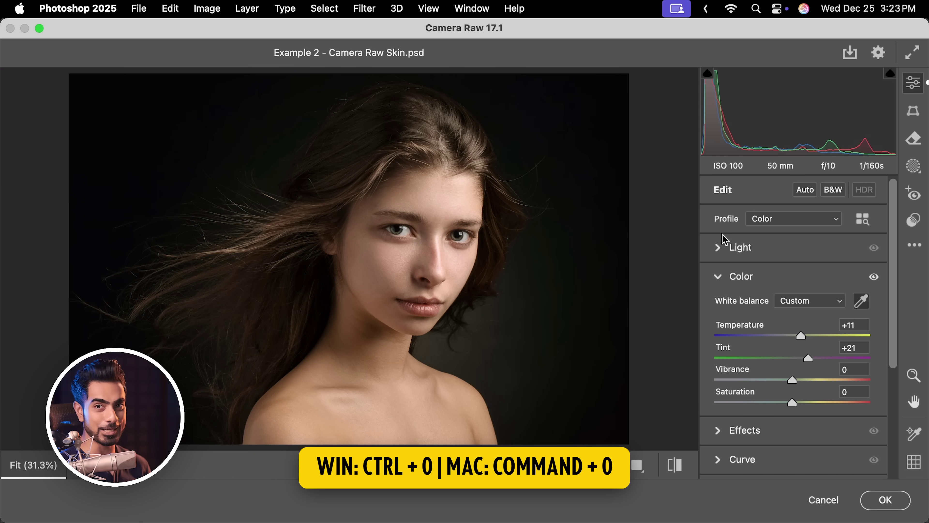
{"action": "key", "text": "super+z"}
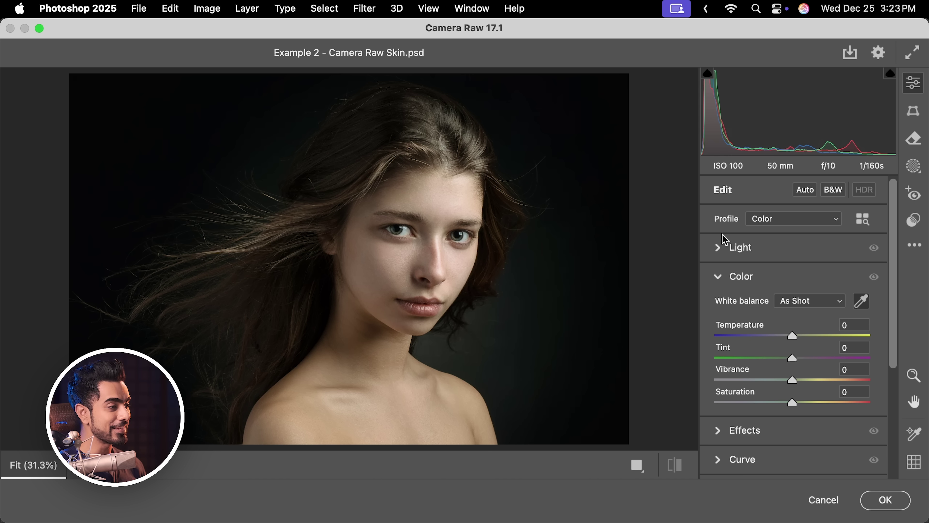
{"action": "key", "text": "super+shift+z"}
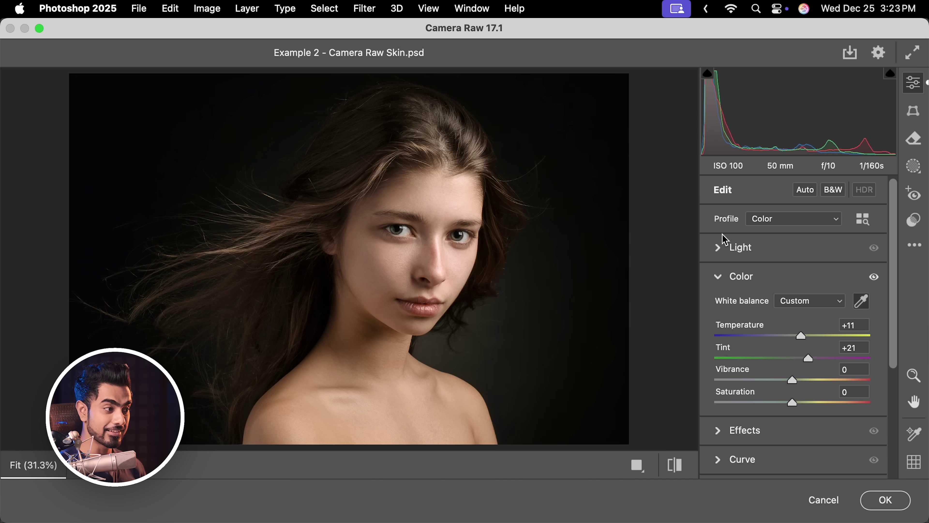
{"action": "key", "text": "shift"}
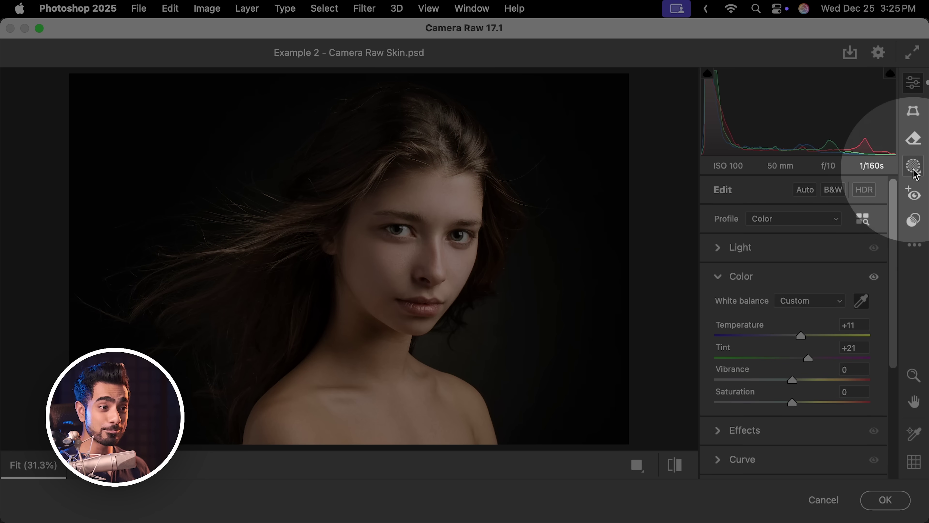
- Create a Person 1 mask limited to Body Skin, covering the neck and shoulders
{"action": "left_click", "coordinate": [912, 167]}
{"action": "scroll", "coordinate": [889, 293], "scroll_direction": "down", "scroll_amount": 2}
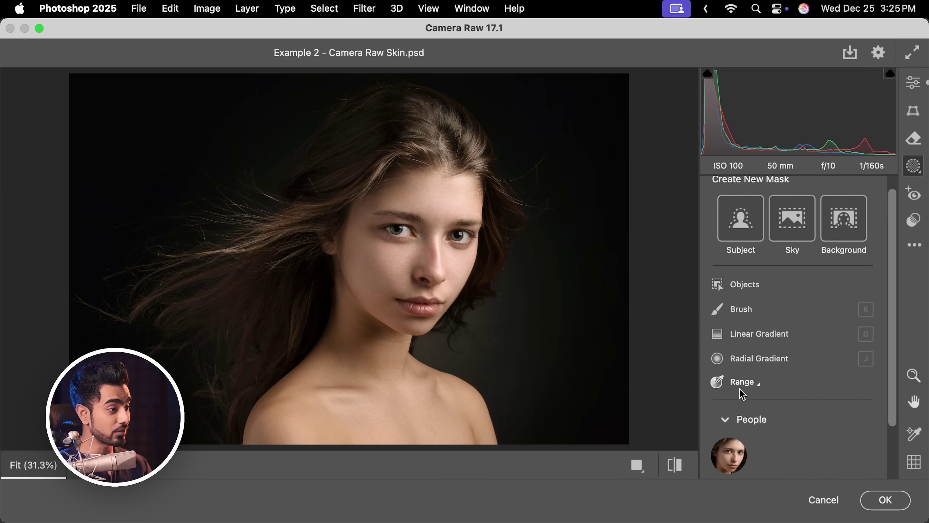
{"action": "left_click", "coordinate": [734, 460]}
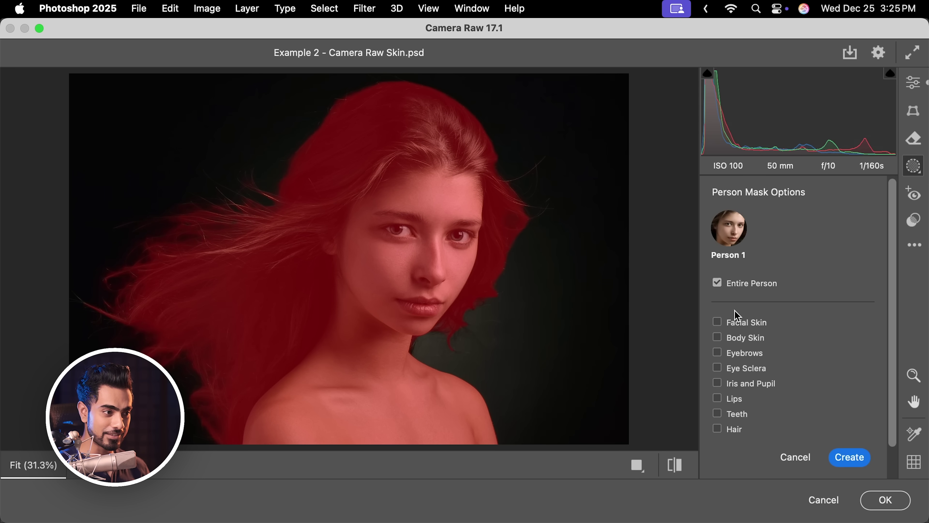
{"action": "left_click", "coordinate": [718, 338]}
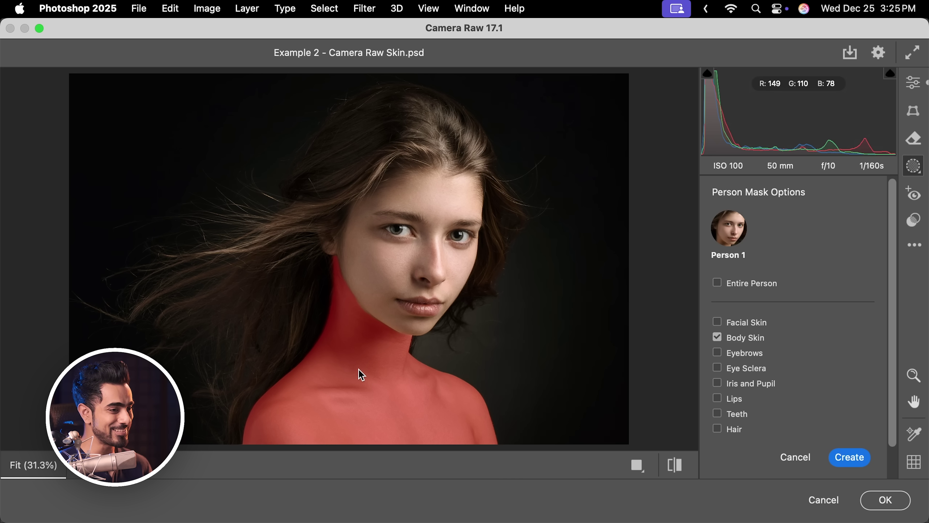
{"action": "left_click", "coordinate": [850, 458]}
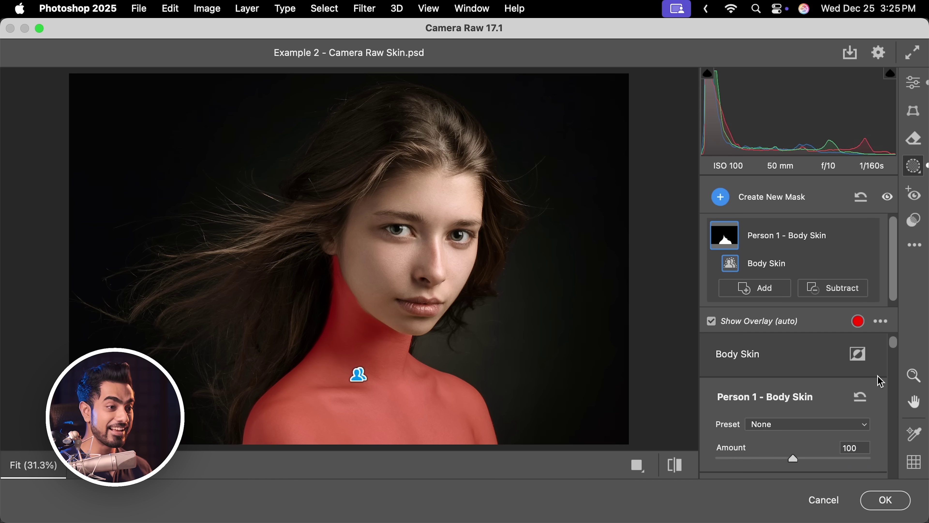
{"action": "left_click_drag", "start_coordinate": [893, 354], "coordinate": [893, 395]}
- Sample the shoulder's body skin tone with the mask's Point Color eyedropper
{"action": "key", "text": "alt"}
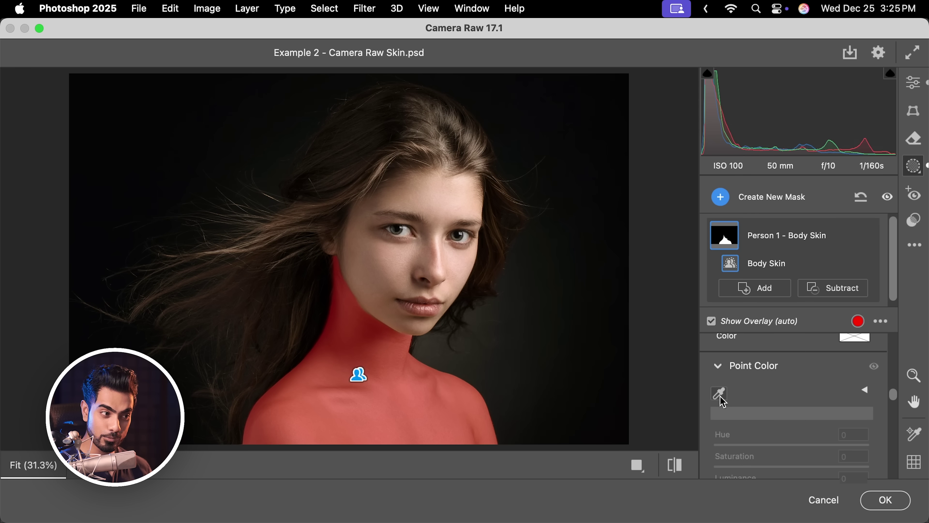
{"action": "left_click", "coordinate": [720, 393]}
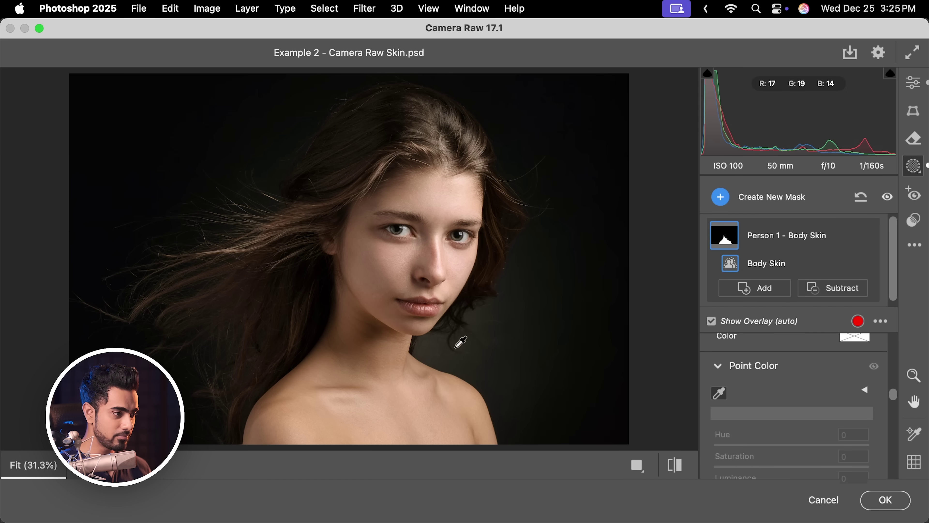
{"action": "left_click", "coordinate": [468, 399]}
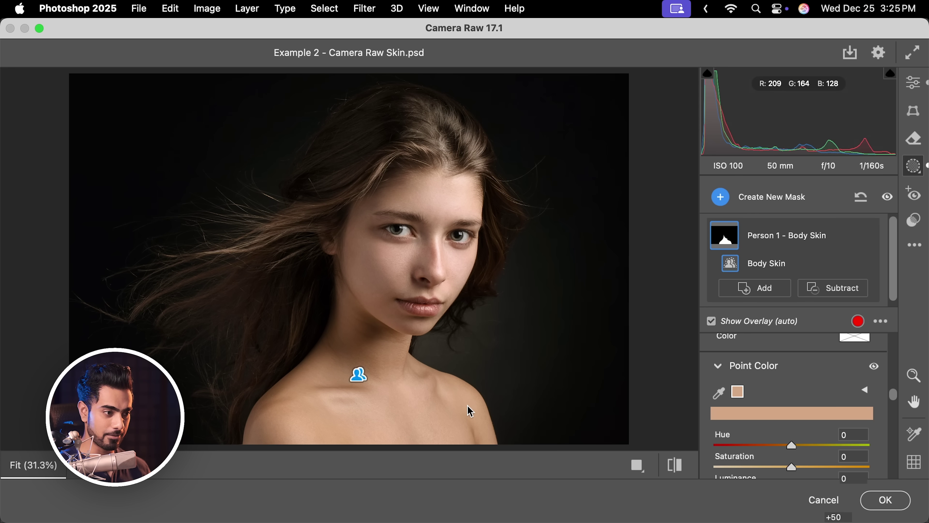
{"action": "left_click_drag", "start_coordinate": [893, 394], "coordinate": [754, 407]}
{"action": "key", "text": "alt"}
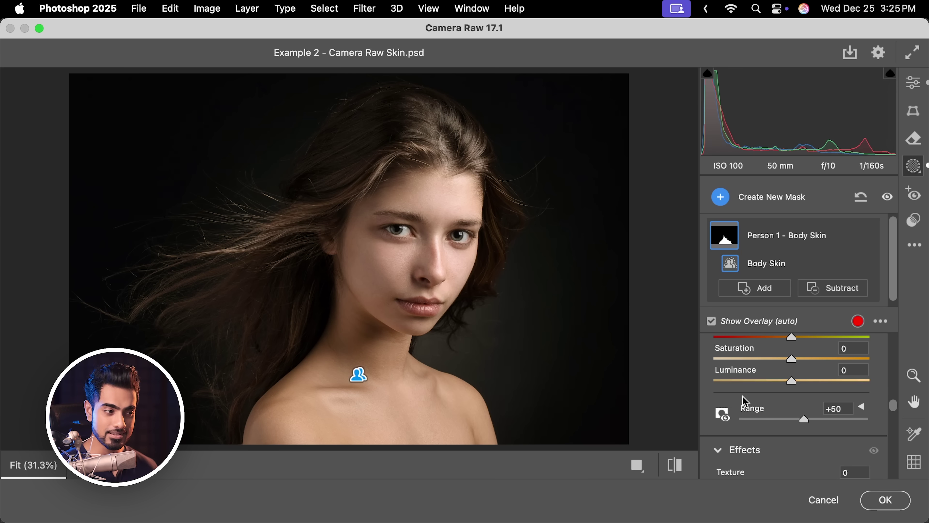
- Check the colour range overlay, then set the sample to Hue -8, Saturation -10, Luminance +7
{"action": "left_click", "coordinate": [726, 417]}
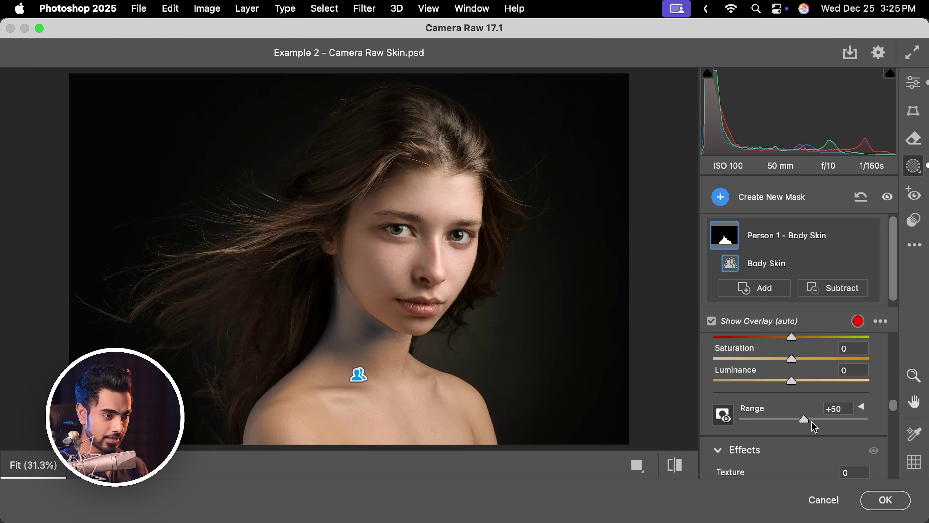
{"action": "left_click_drag", "start_coordinate": [799, 420], "coordinate": [780, 419]}
{"action": "left_click_drag", "start_coordinate": [841, 420], "coordinate": [813, 420]}
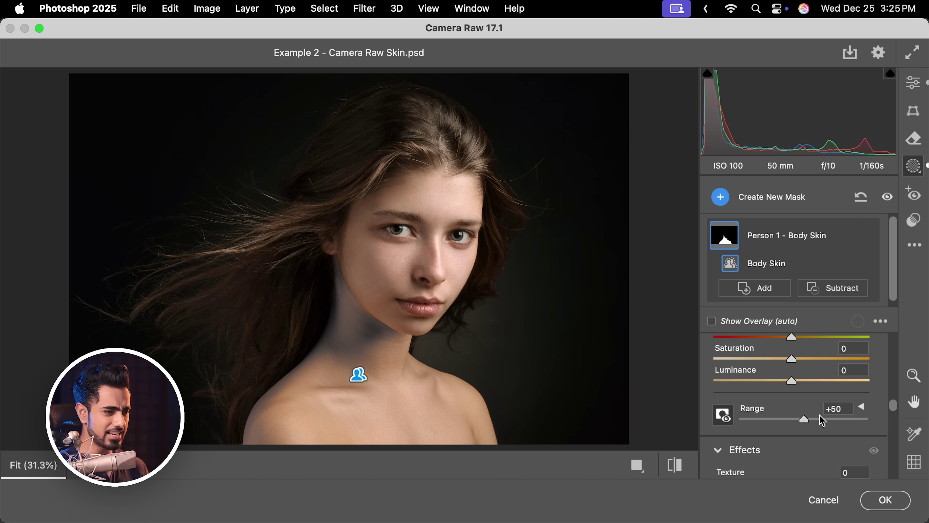
{"action": "left_click", "coordinate": [723, 416]}
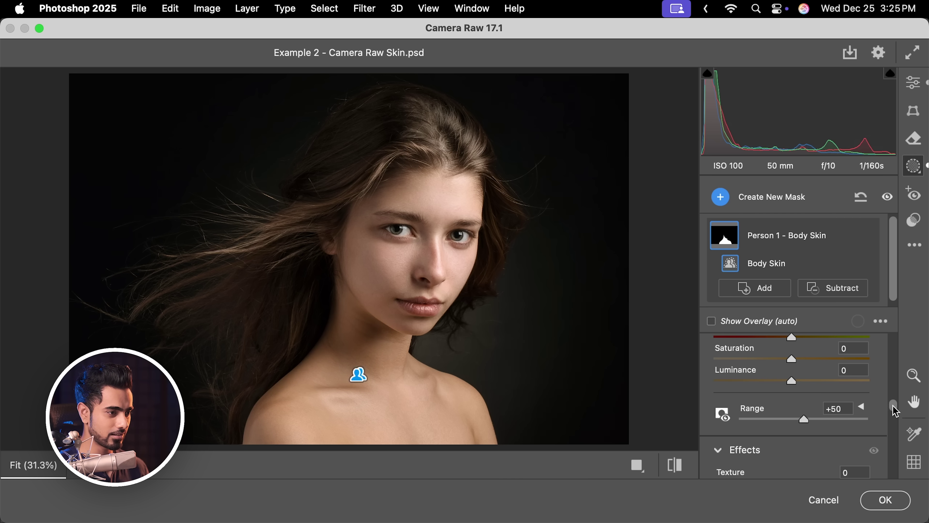
{"action": "scroll", "coordinate": [895, 410], "scroll_direction": "up", "scroll_amount": 2}
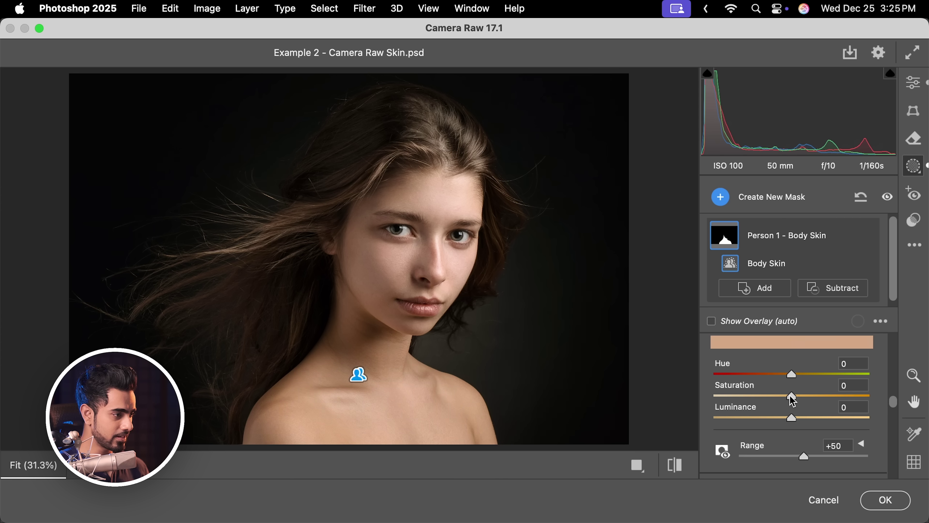
{"action": "mouse_move", "coordinate": [793, 401]}
{"action": "left_mouse_down"}
{"action": "mouse_move", "coordinate": [785, 403]}
{"action": "mouse_move", "coordinate": [799, 418]}
{"action": "left_mouse_up"}
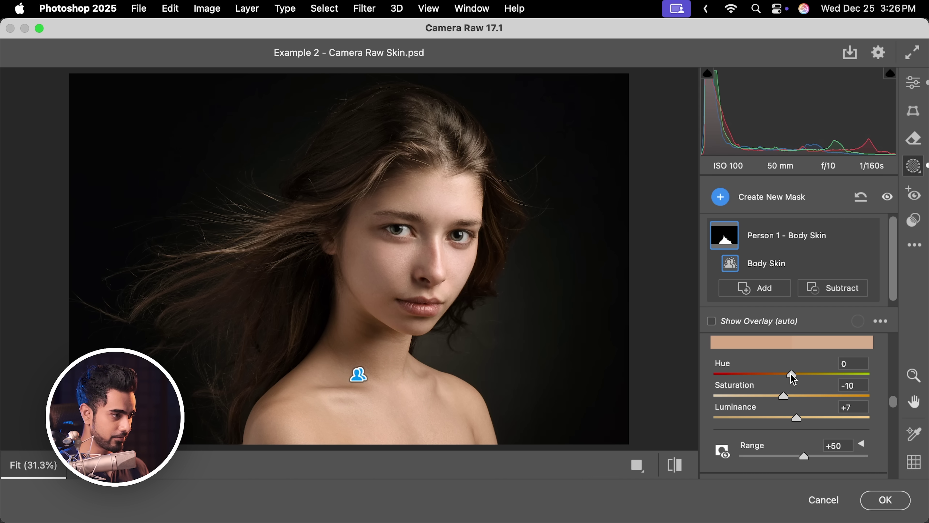
{"action": "left_click_drag", "start_coordinate": [791, 374], "coordinate": [785, 374]}
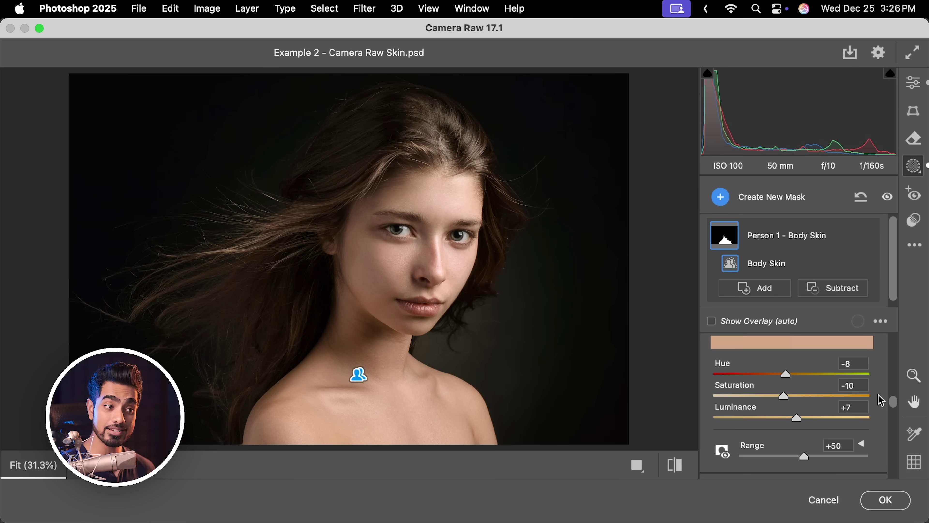
- Add a second Point Color sample from the neck skin and check its range overlay
{"action": "scroll", "coordinate": [893, 403], "scroll_direction": "up", "scroll_amount": 3}
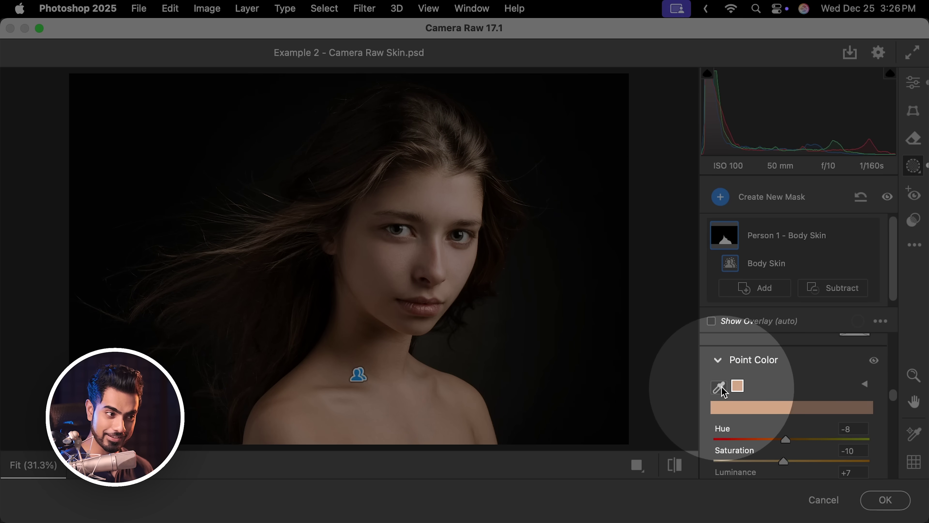
{"action": "left_click", "coordinate": [718, 387]}
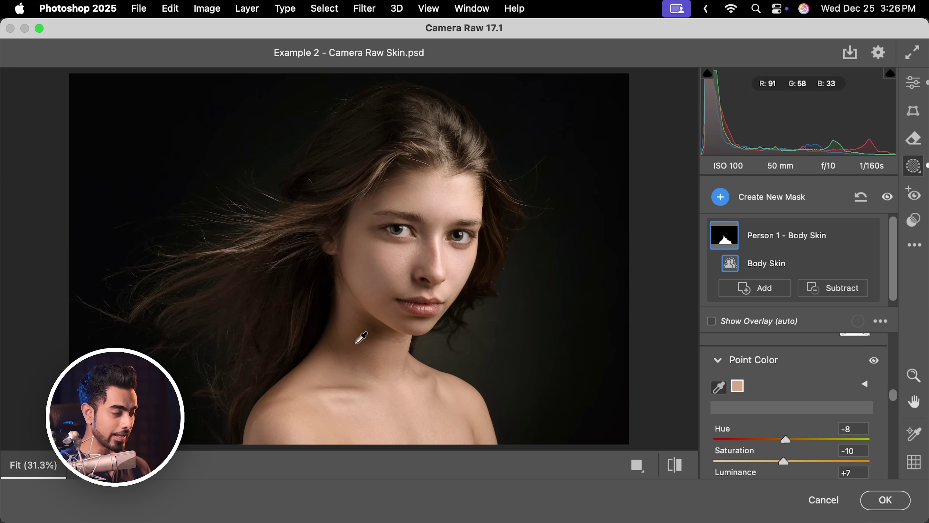
{"action": "left_click", "coordinate": [357, 346]}
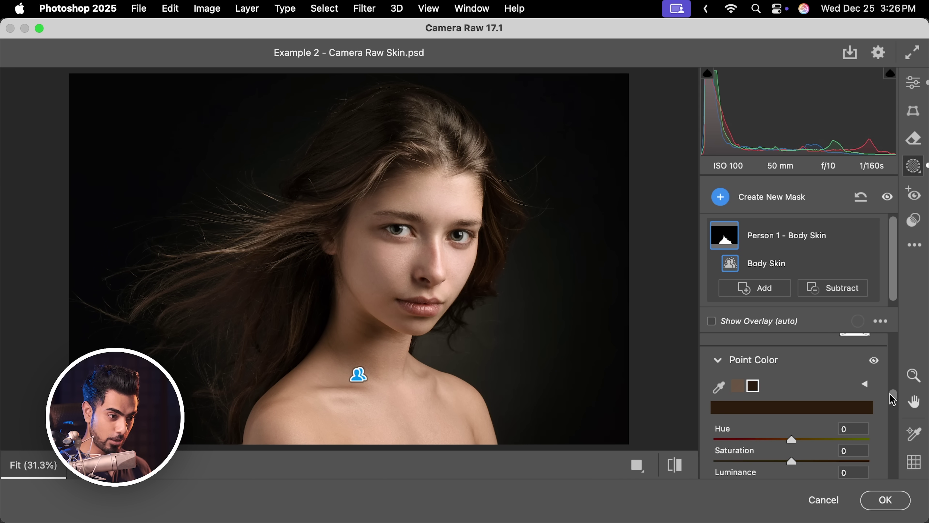
{"action": "scroll", "coordinate": [893, 400], "scroll_direction": "down", "scroll_amount": 5}
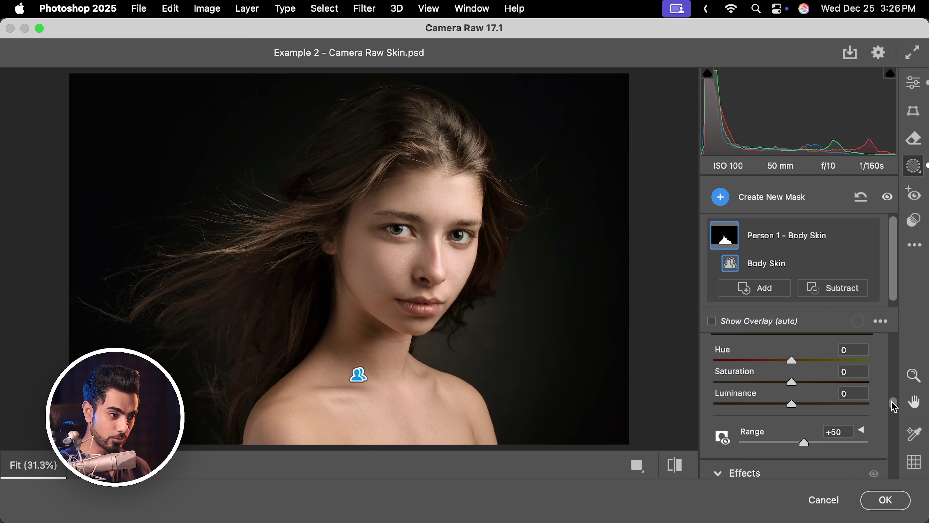
{"action": "left_click", "coordinate": [727, 437]}
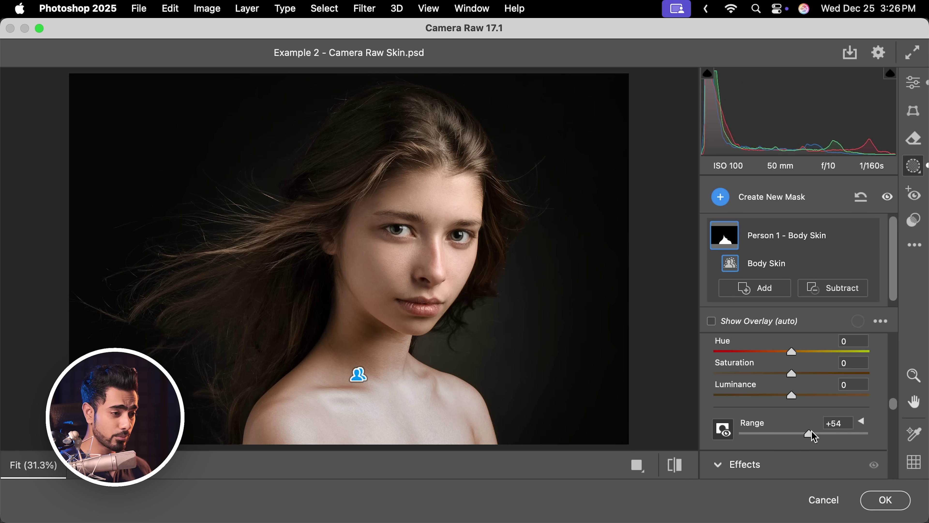
{"action": "left_click", "coordinate": [728, 436]}
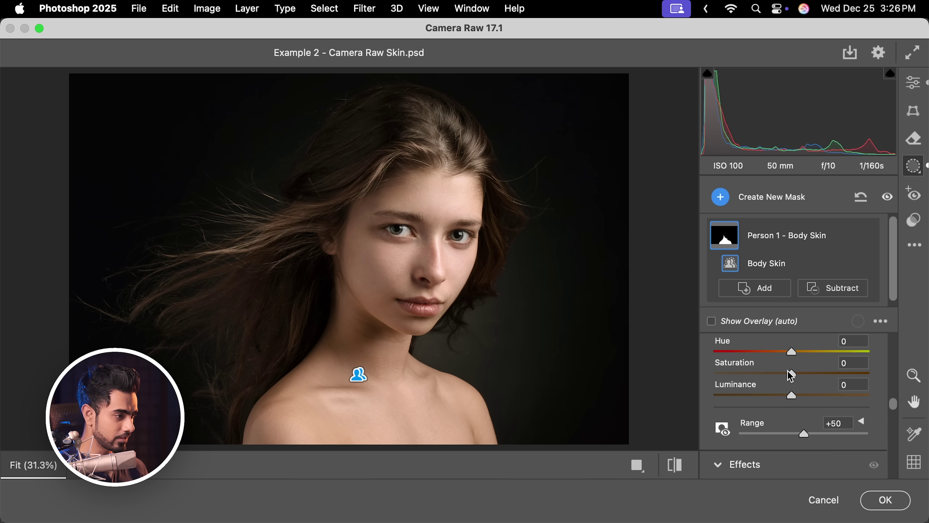
- Set the neck sample to Hue -8, Saturation -16, Luminance +2
{"action": "mouse_move", "coordinate": [791, 375]}
{"action": "left_mouse_down"}
{"action": "mouse_move", "coordinate": [781, 375]}
{"action": "mouse_move", "coordinate": [793, 391]}
{"action": "left_mouse_up"}
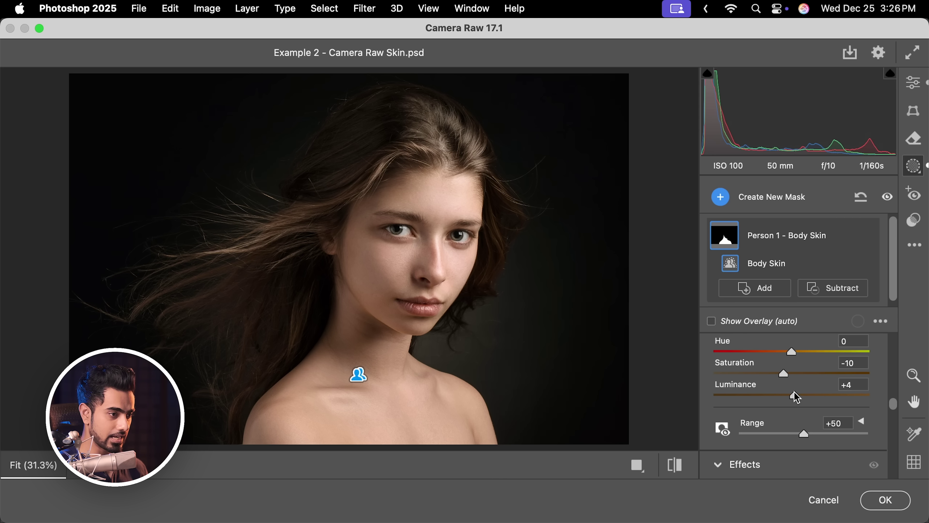
{"action": "left_click_drag", "start_coordinate": [792, 353], "coordinate": [785, 352]}
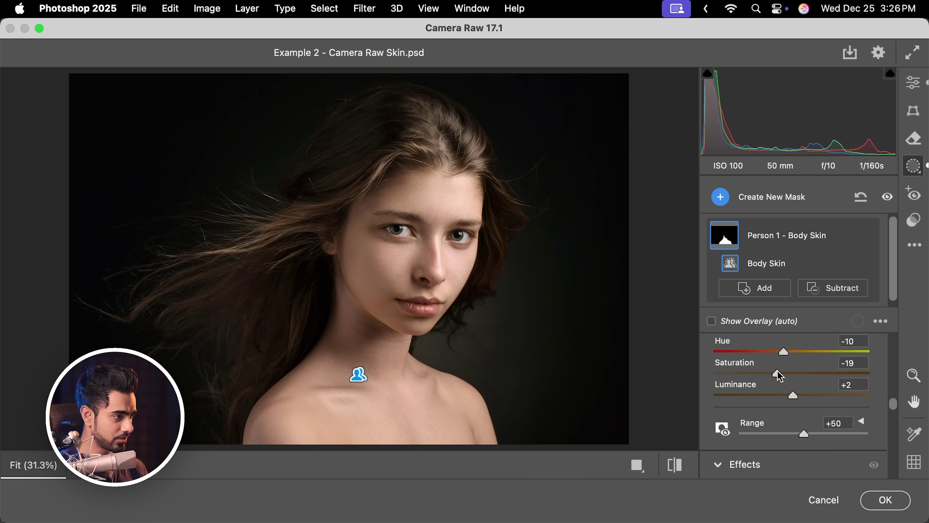
{"action": "left_click_drag", "start_coordinate": [785, 352], "coordinate": [786, 352]}
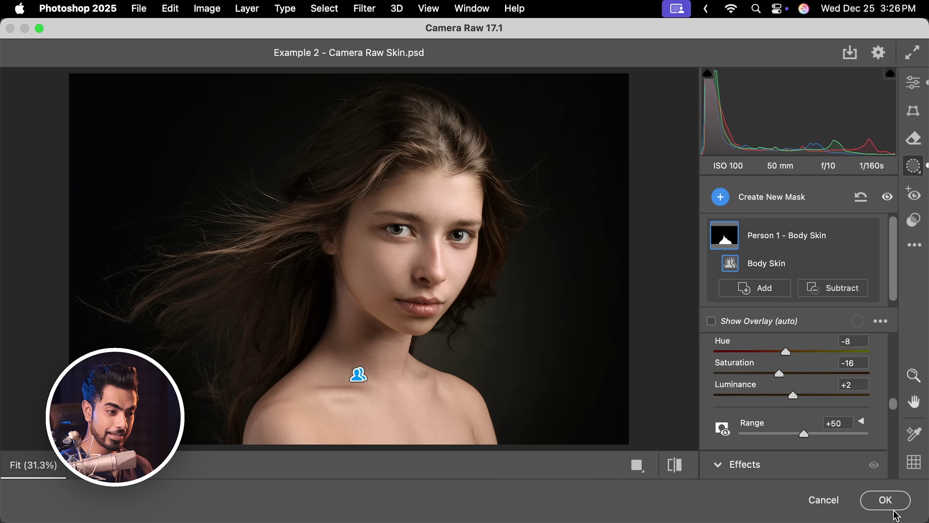
- Commit the skin edits as Layer 1's Camera Raw smart filter and toggle the layer to compare
{"action": "left_click", "coordinate": [885, 499]}
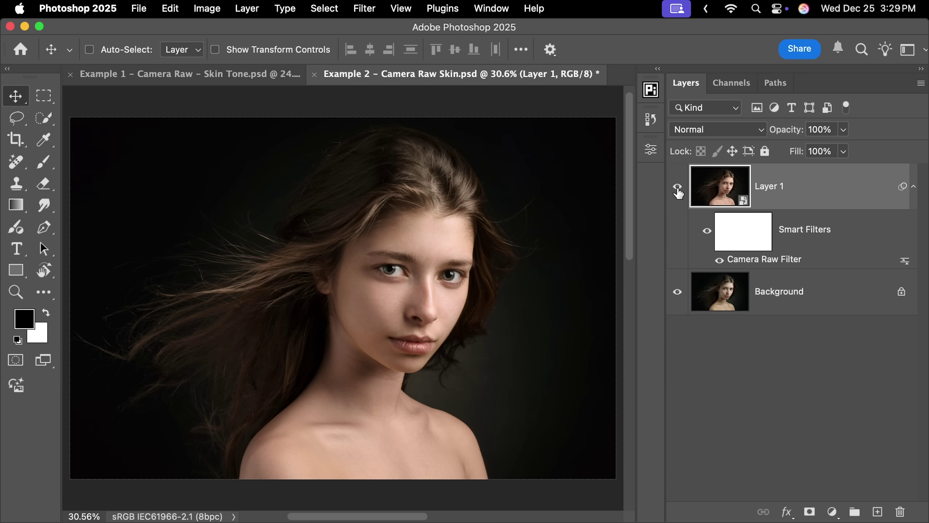
{"action": "left_click", "coordinate": [678, 186]}
{"action": "left_click", "coordinate": [679, 187]}
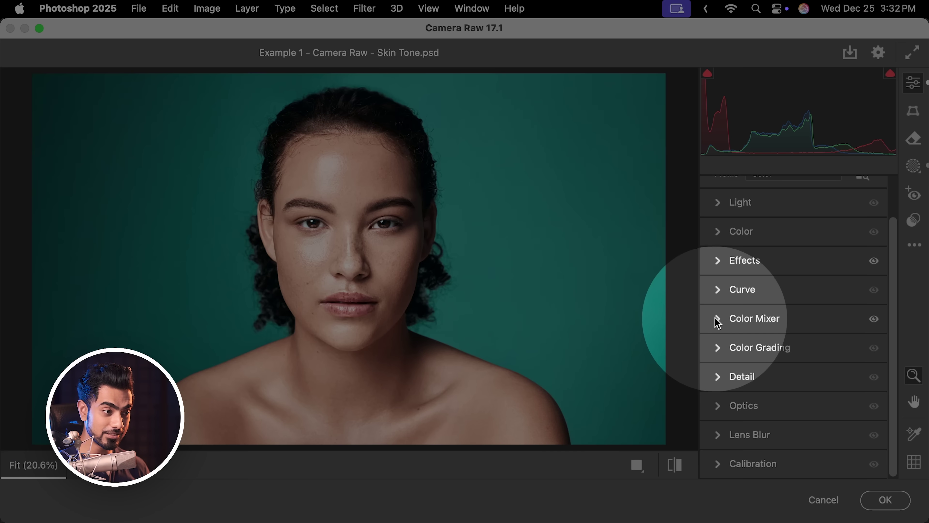
- Expand the first portrait's Color Mixer, view its Point Color controls, then collapse it
{"action": "left_click", "coordinate": [717, 317]}
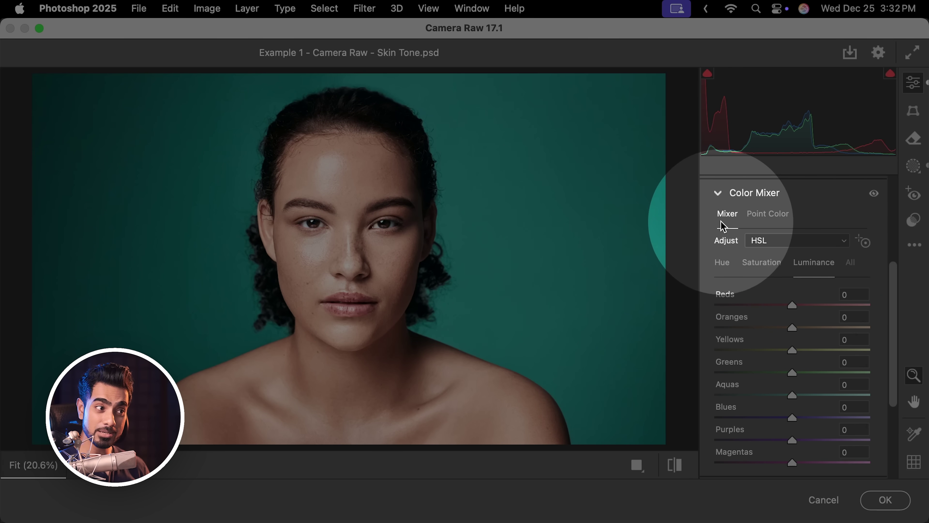
{"action": "left_click", "coordinate": [768, 214]}
{"action": "left_click", "coordinate": [737, 203]}
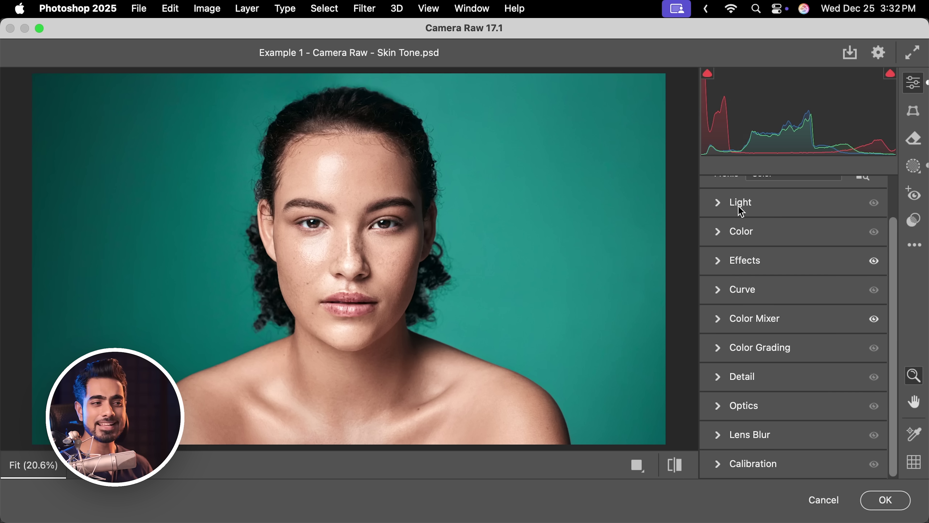
{"action": "left_click_drag", "start_coordinate": [894, 256], "coordinate": [892, 215]}
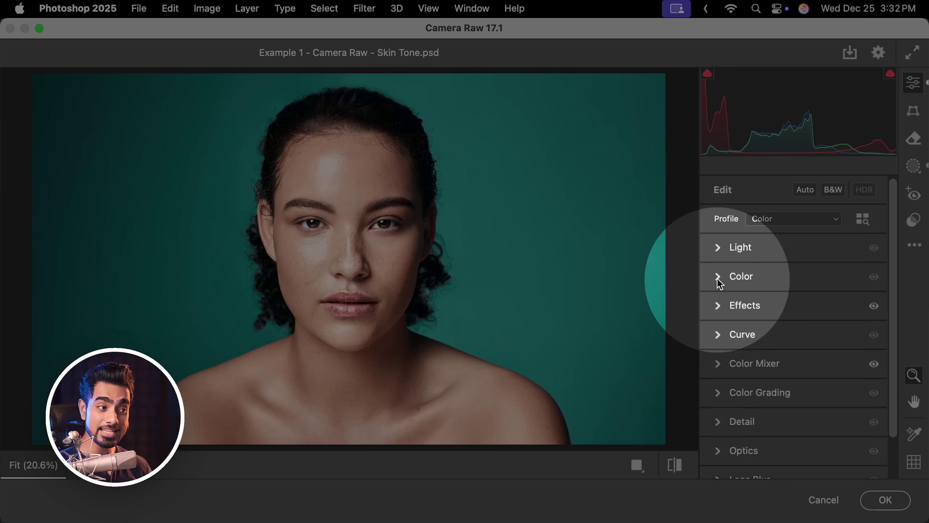